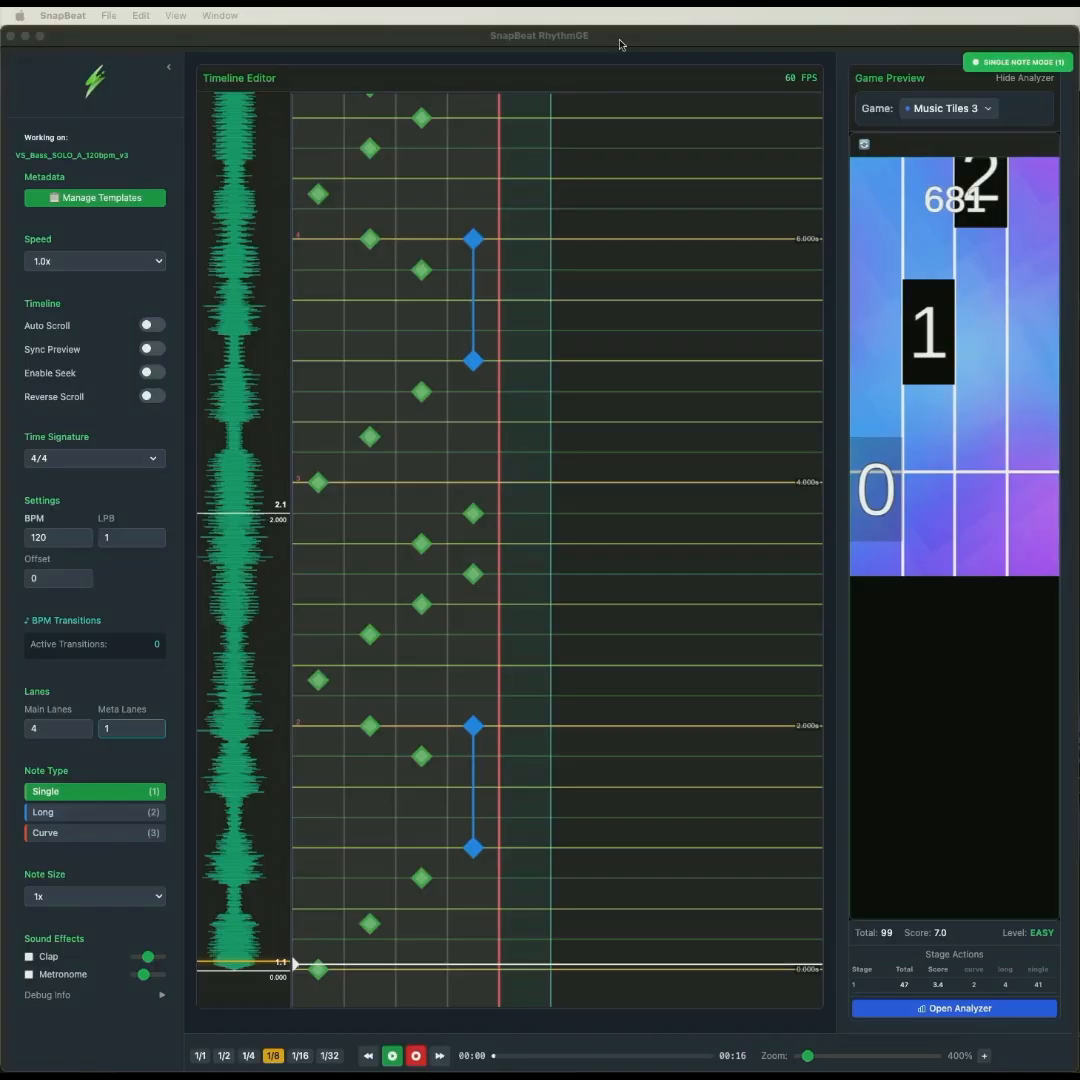
pyautogui.click(620, 44)
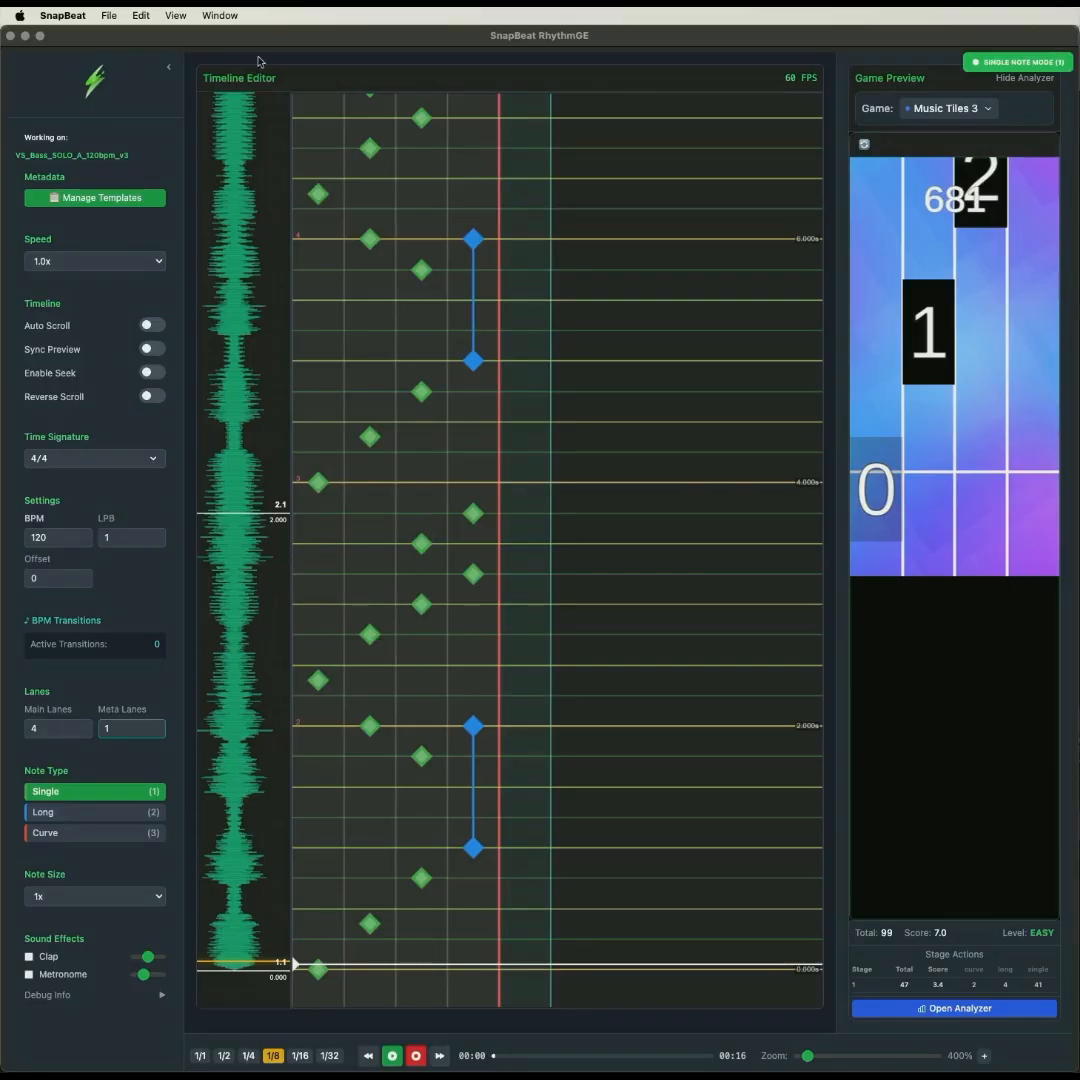
pyautogui.click(110, 14)
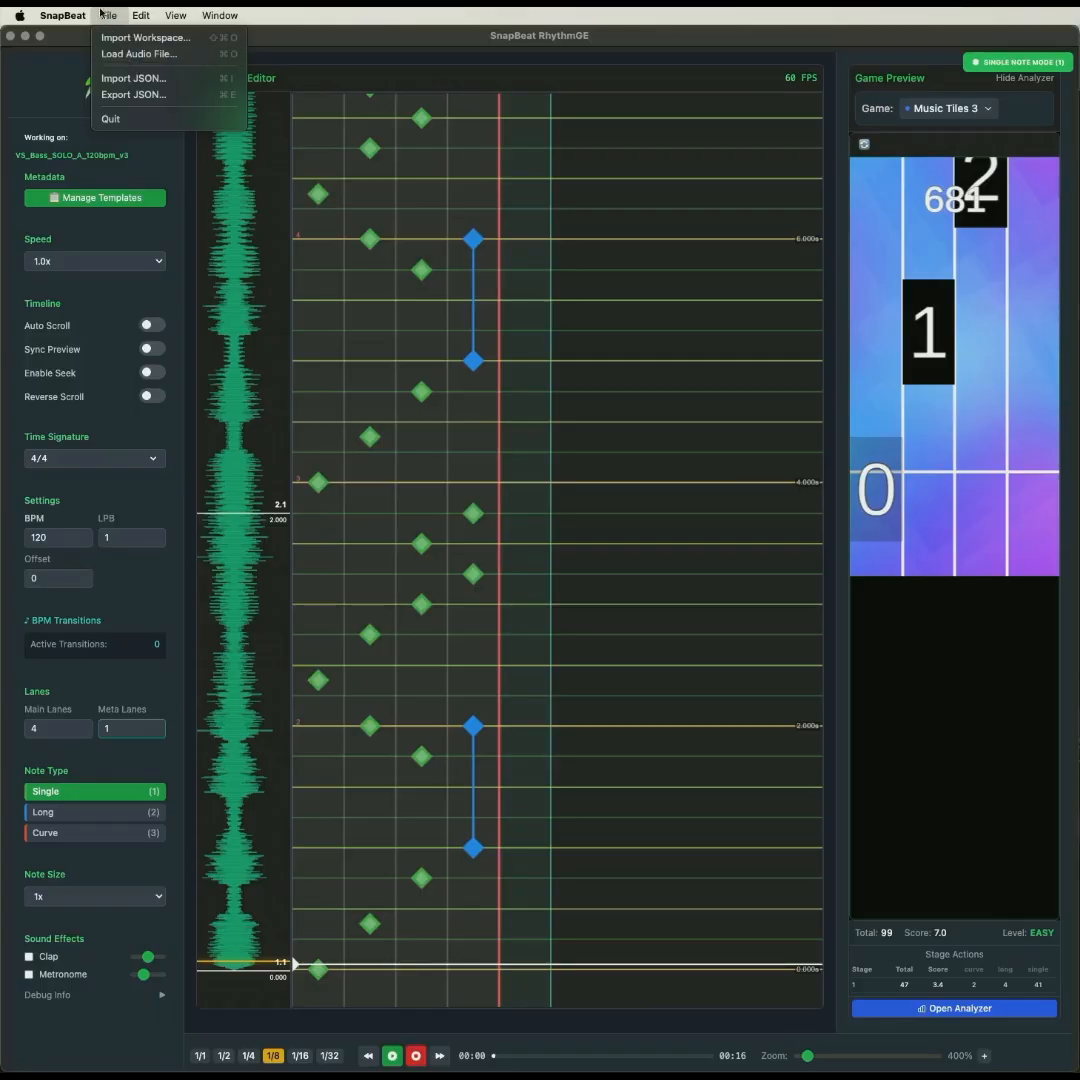
pyautogui.click(101, 13)
pyautogui.click(106, 14)
pyautogui.click(106, 13)
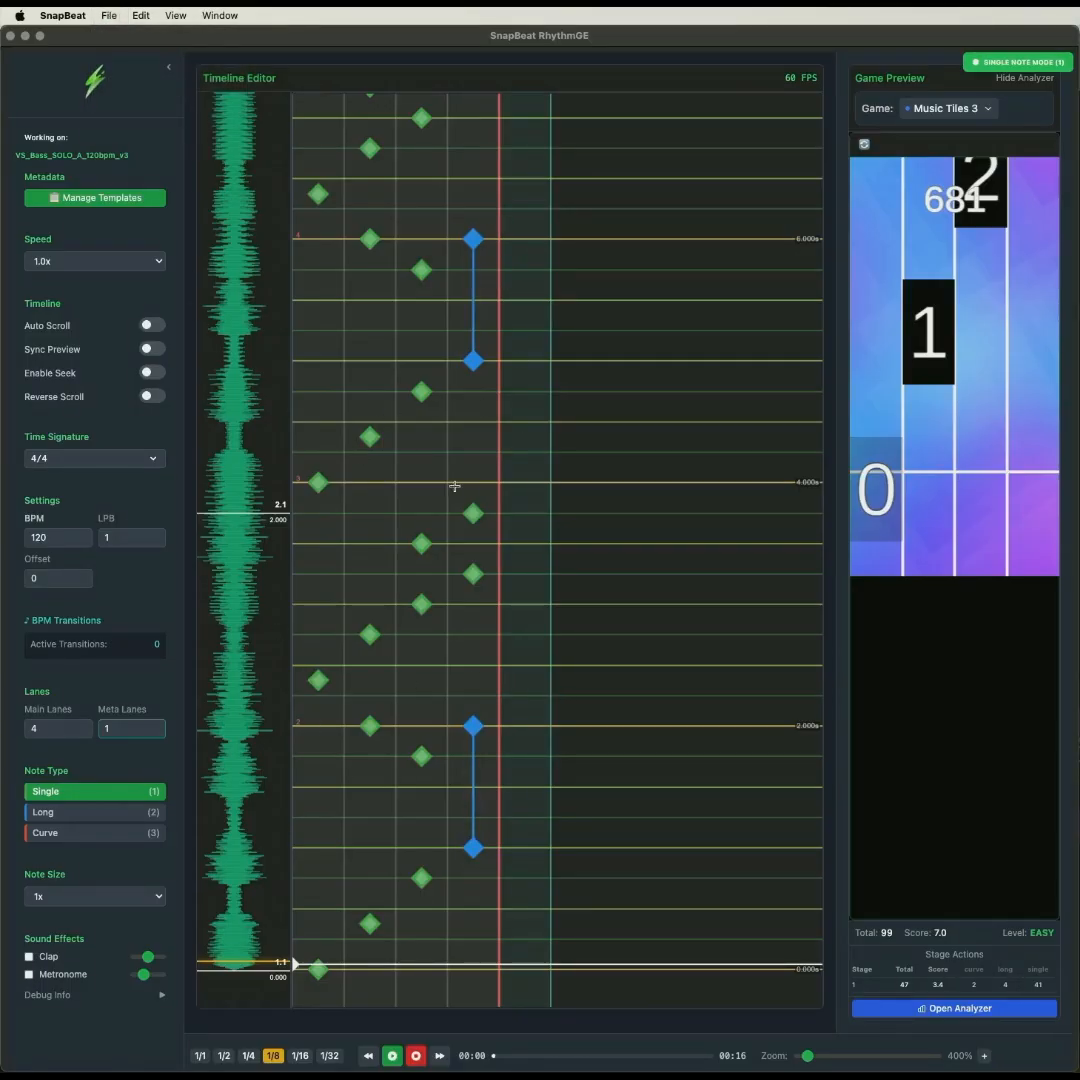
# Review the available game formats and choose Music Tiles 3 for the game preview.
pyautogui.click(953, 109)
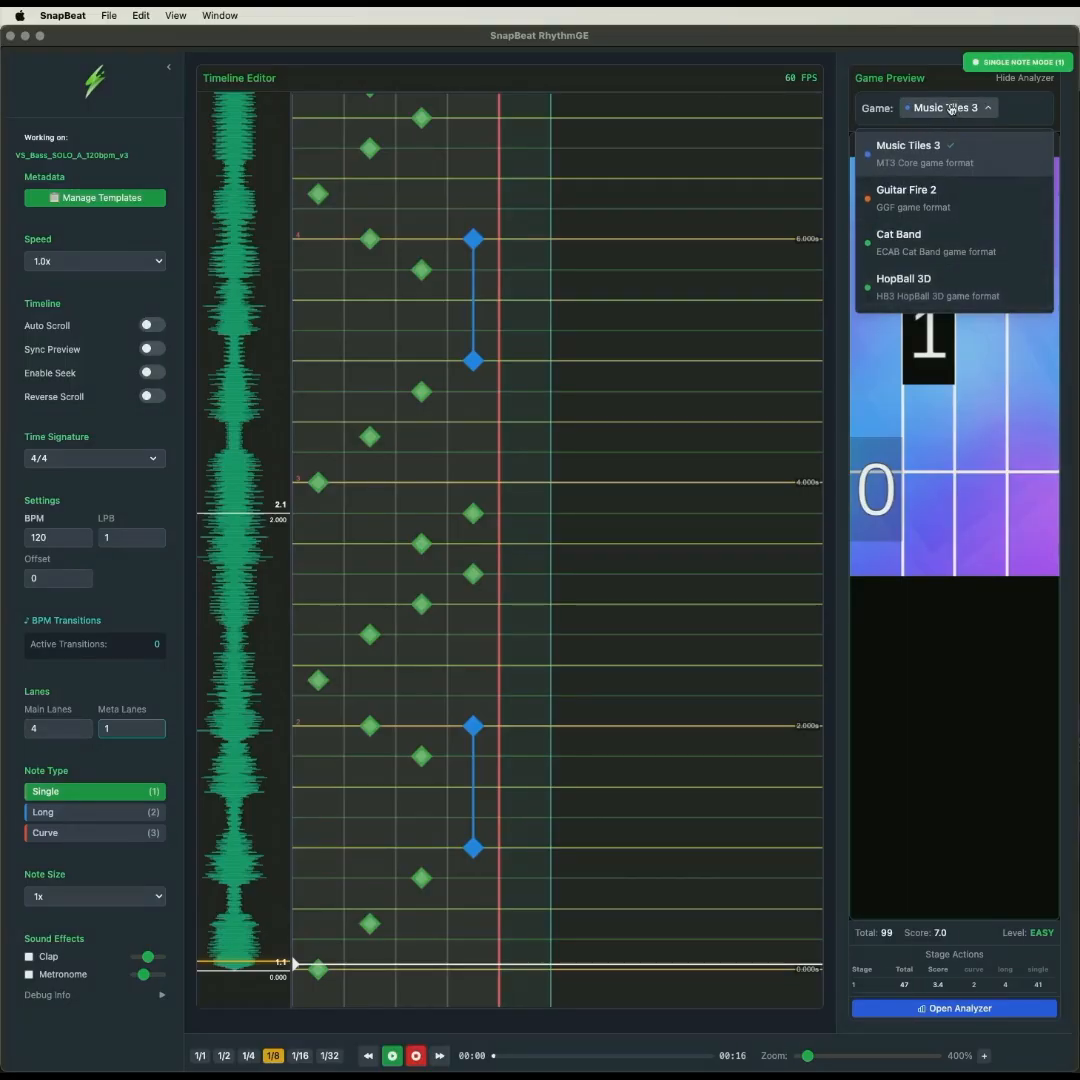
pyautogui.click(920, 152)
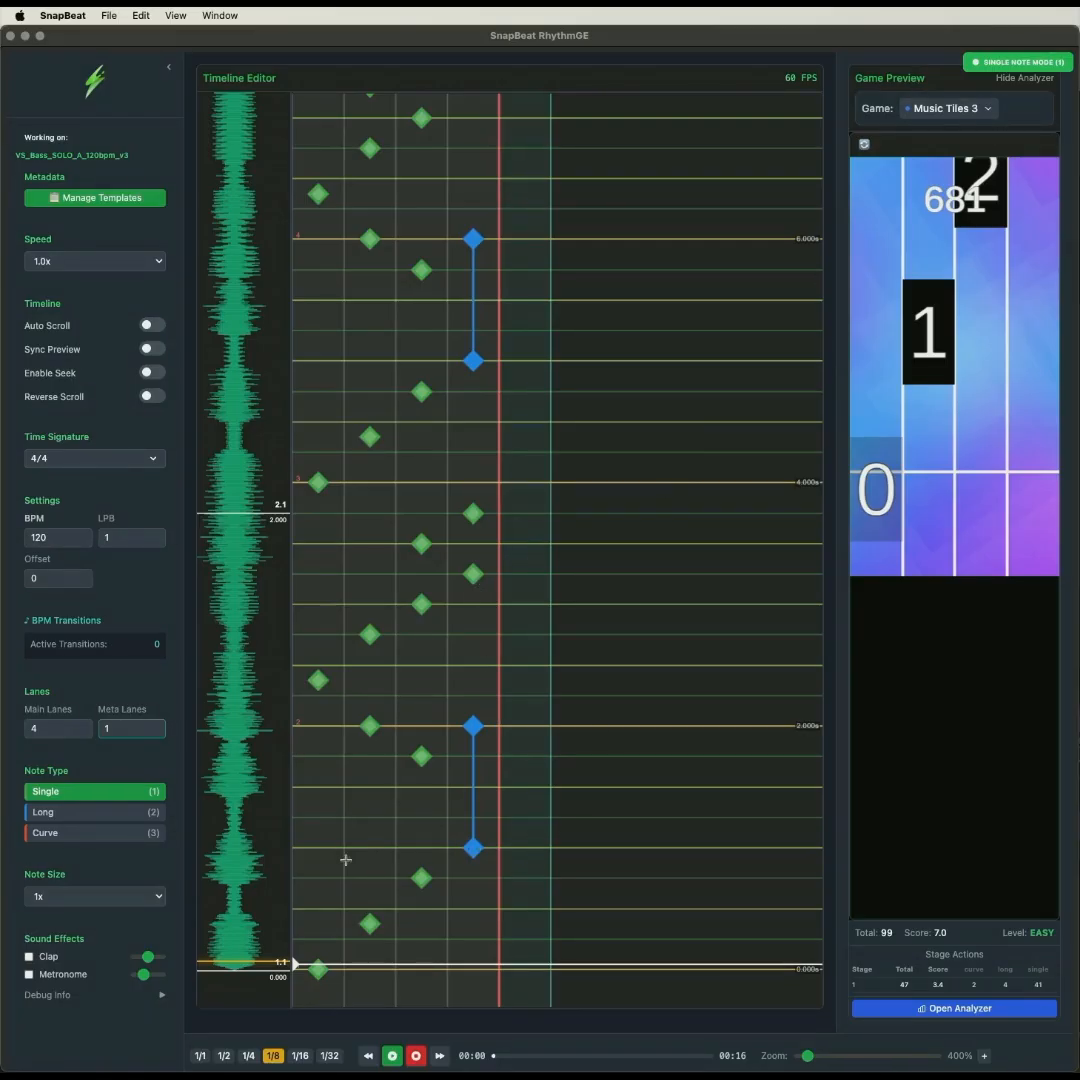
# Try the Long and Curve note types and return to the Single note type.
pyautogui.click(77, 812)
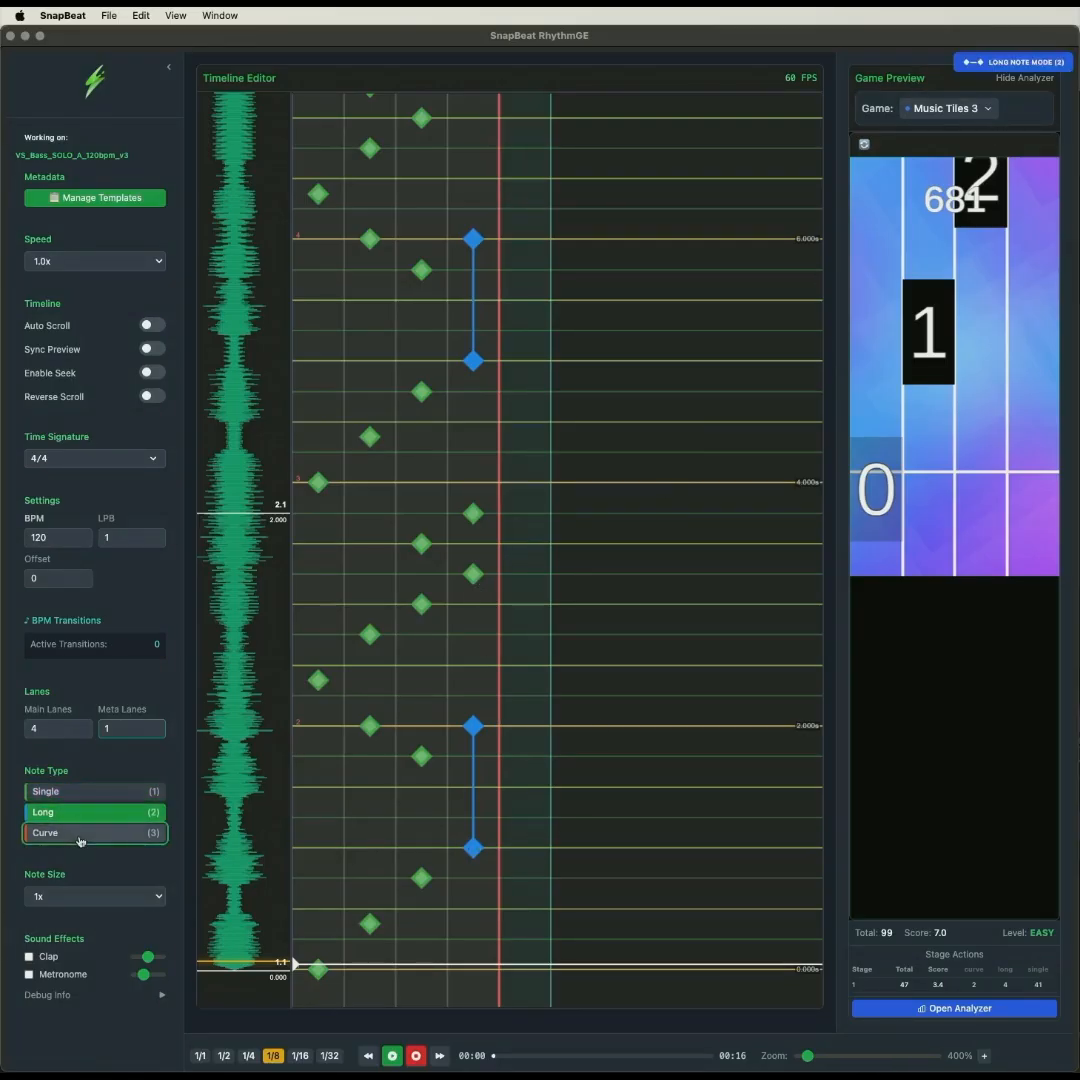
pyautogui.press('3')
pyautogui.click(77, 814)
pyautogui.click(72, 792)
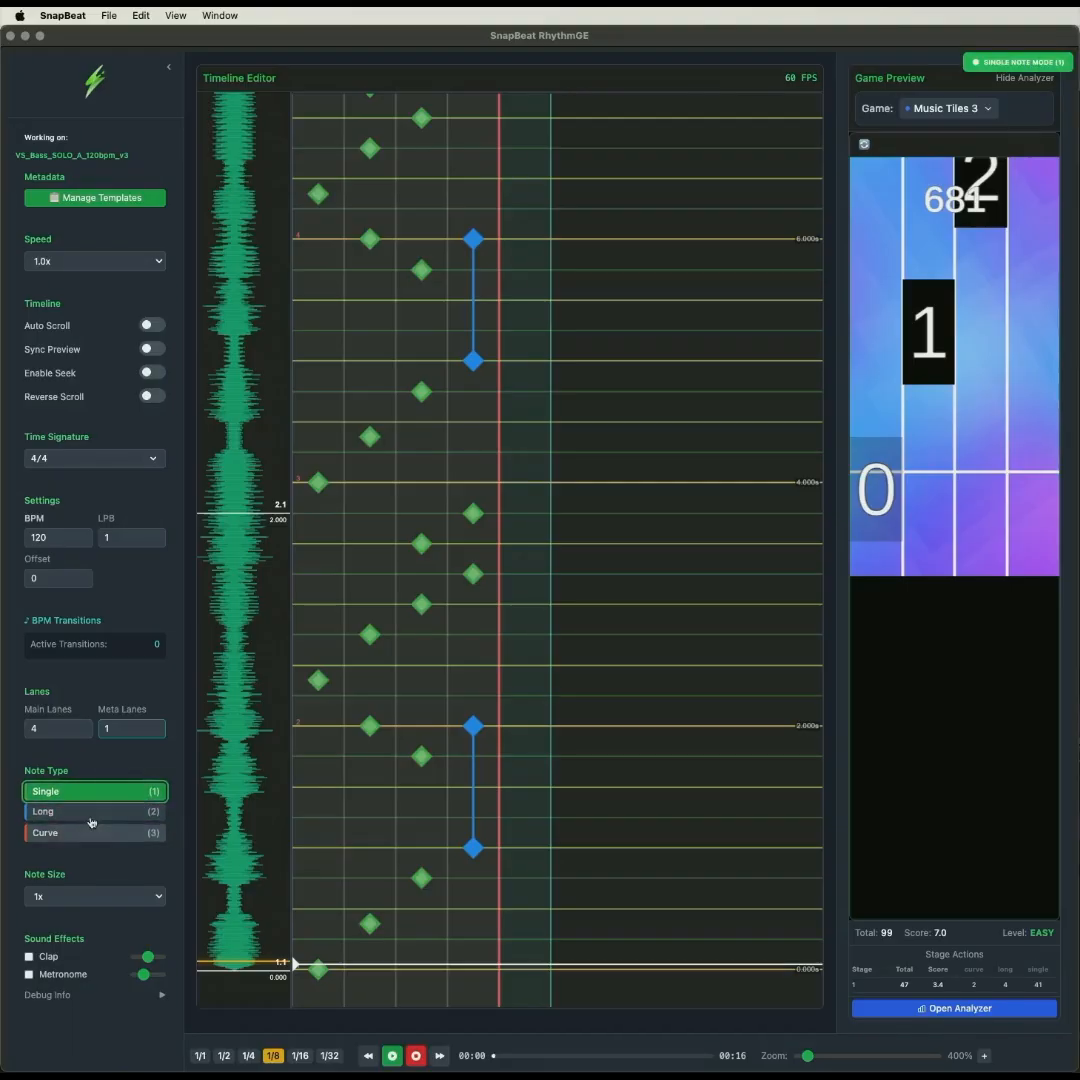
pyautogui.press('3')
pyautogui.click(78, 793)
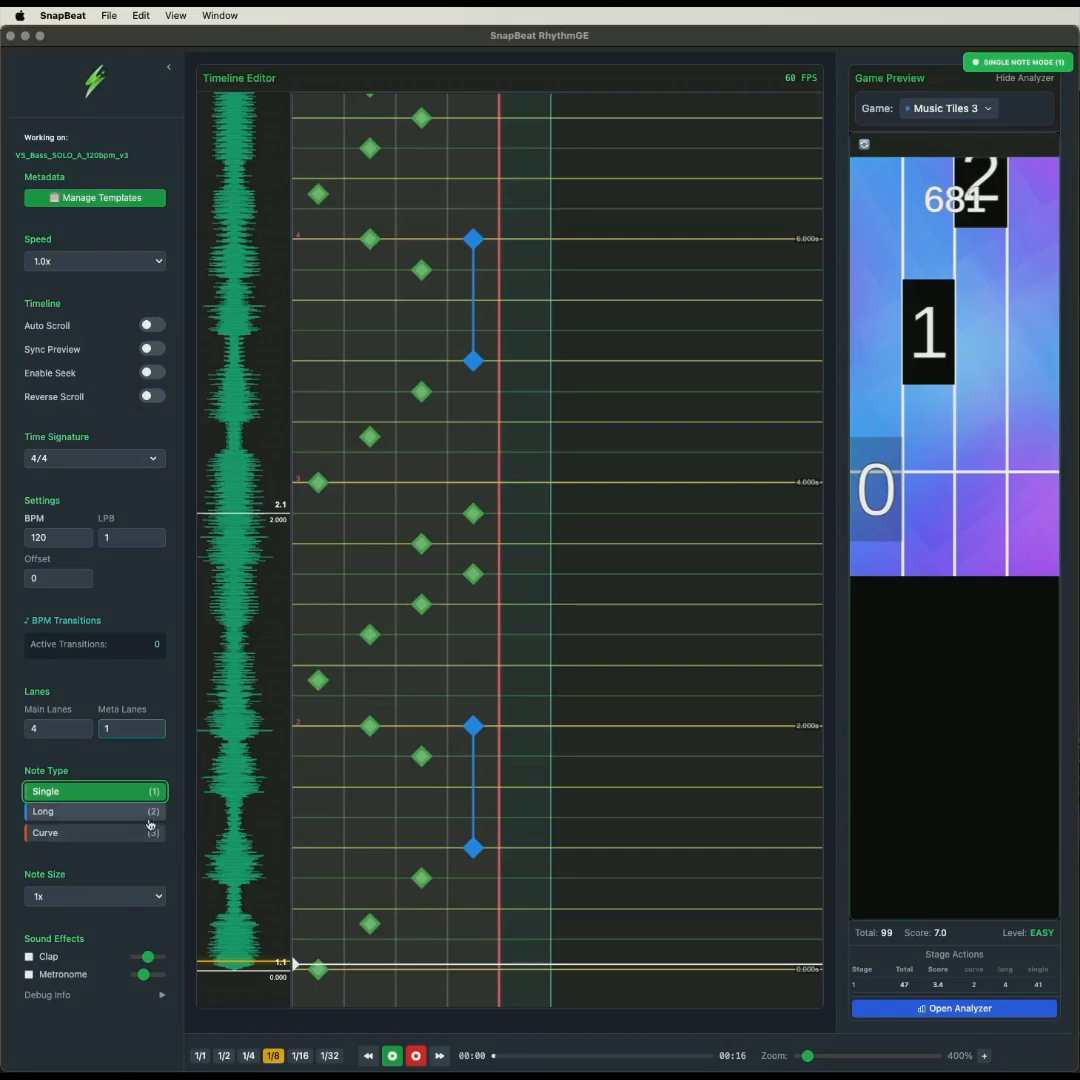
# Compare the 1/2, 1/4 and 1/8 beat divisions and set the timeline grid to 1/16.
pyautogui.click(247, 1056)
pyautogui.click(224, 1056)
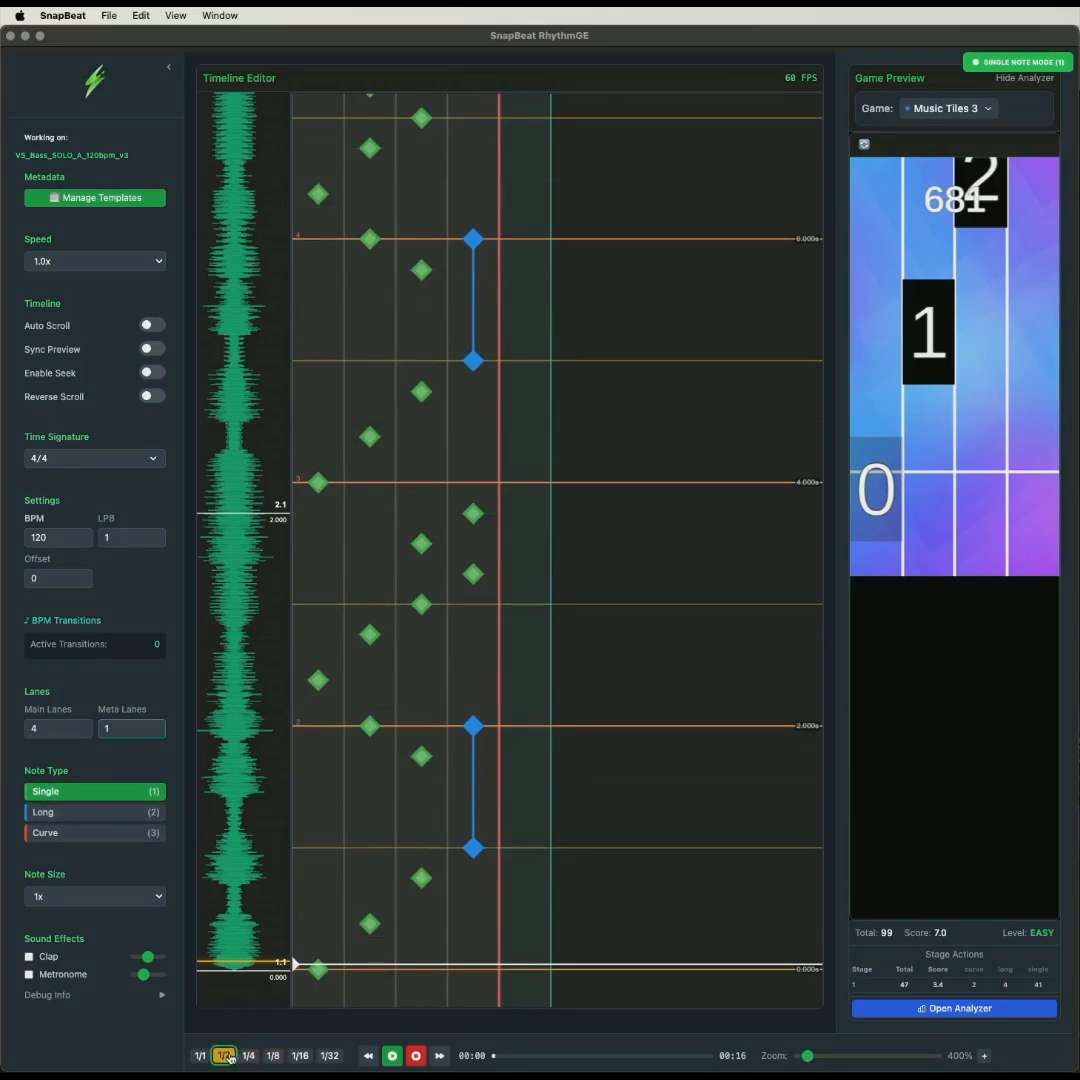
pyautogui.click(248, 1056)
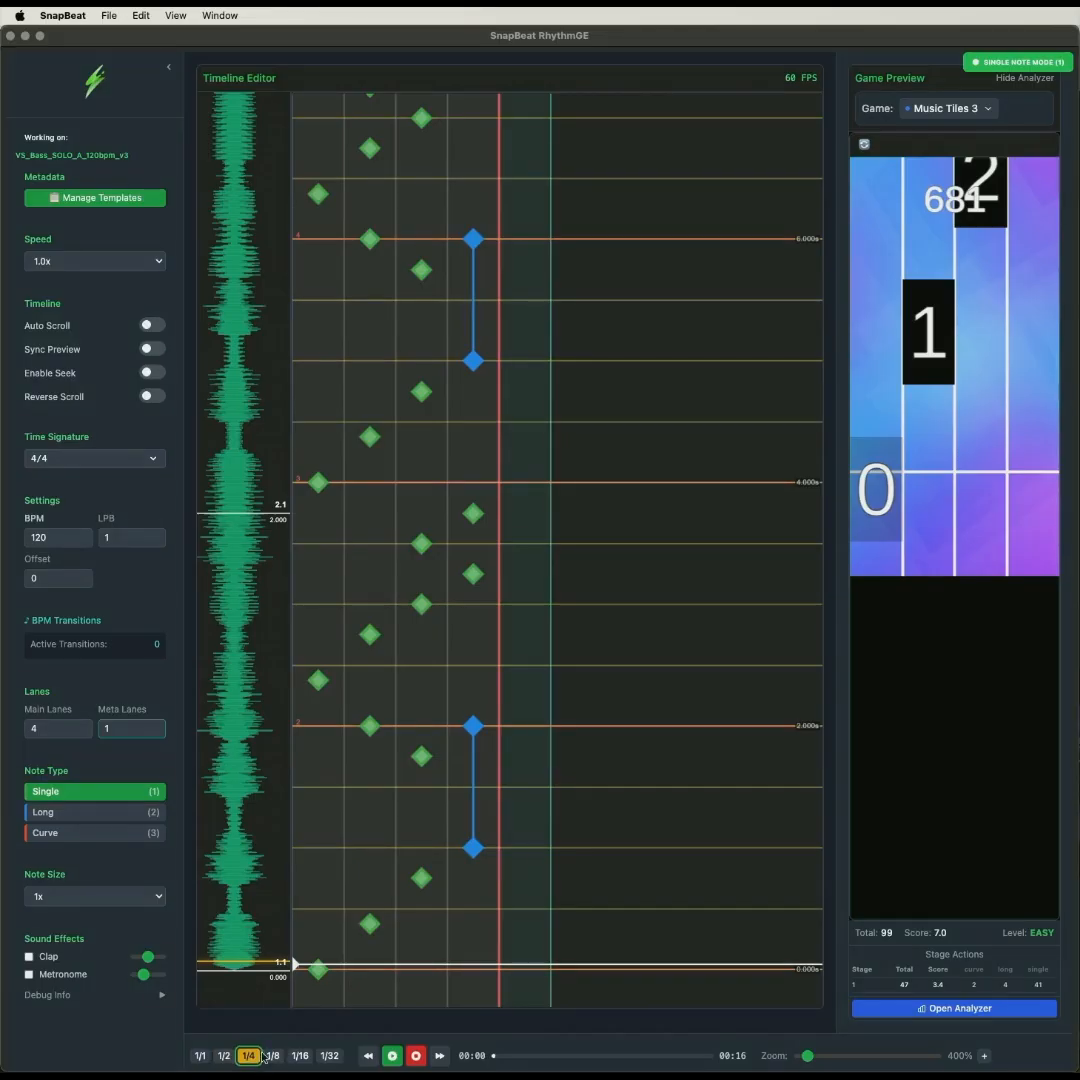
pyautogui.click(273, 1056)
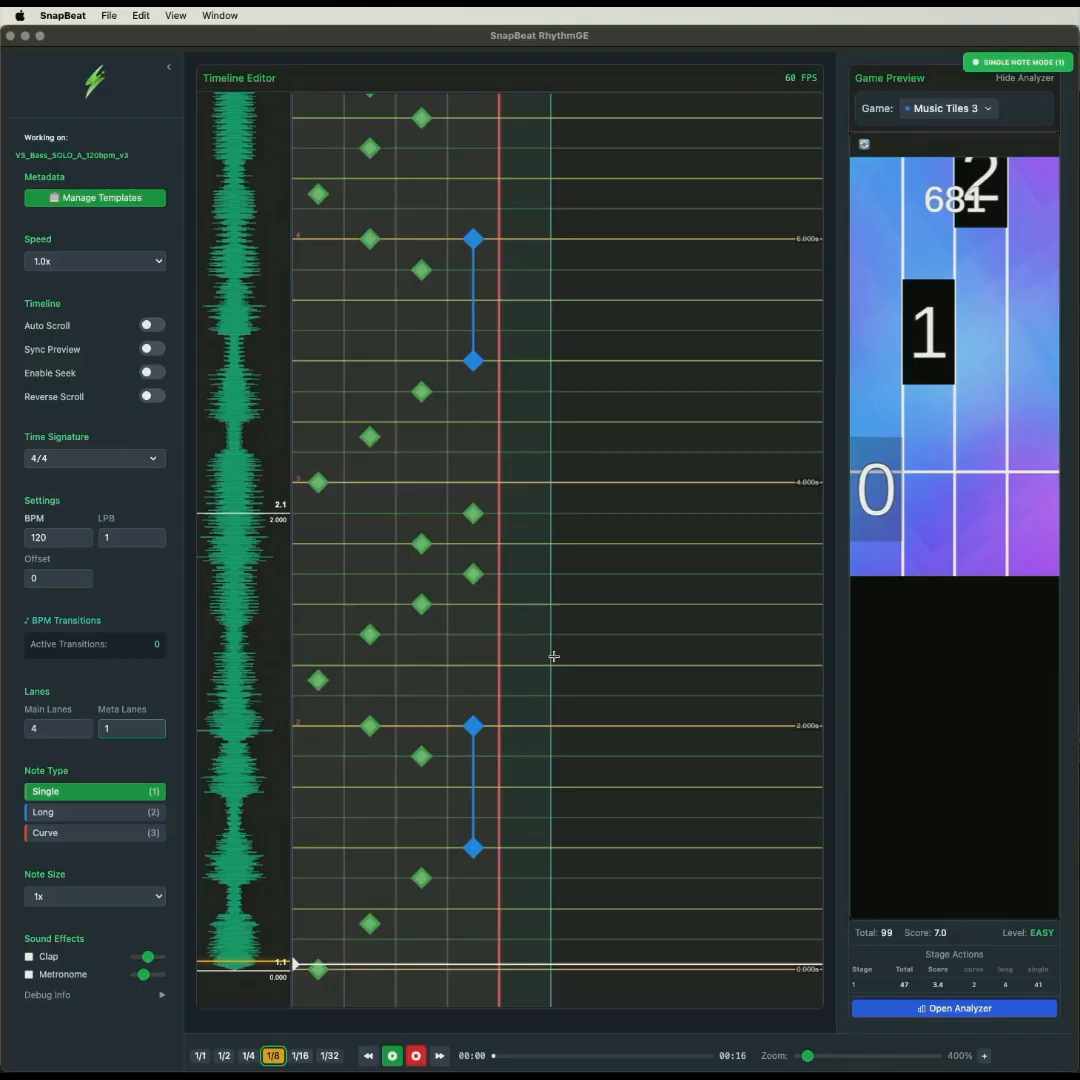
pyautogui.click(300, 1056)
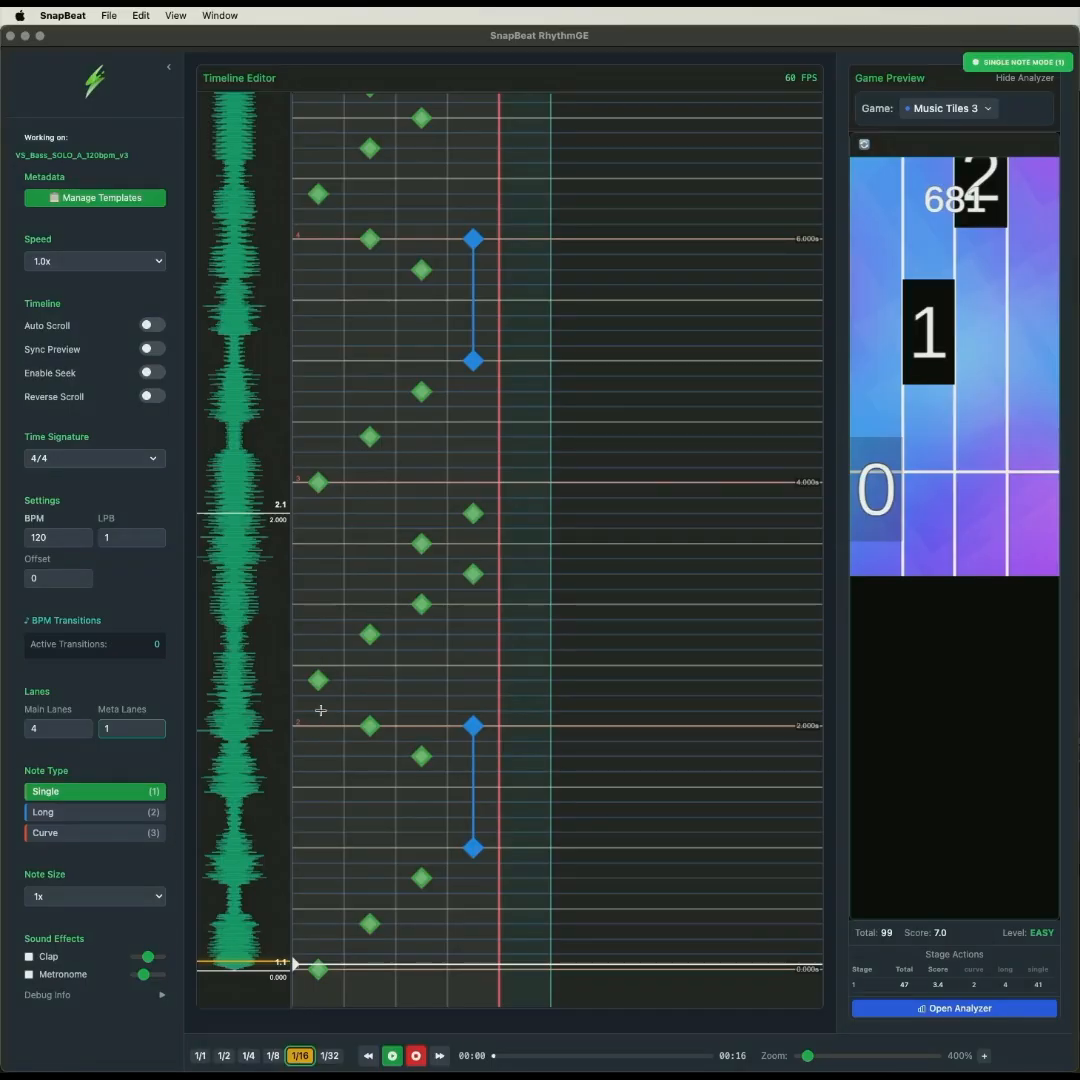
pyautogui.click(276, 1057)
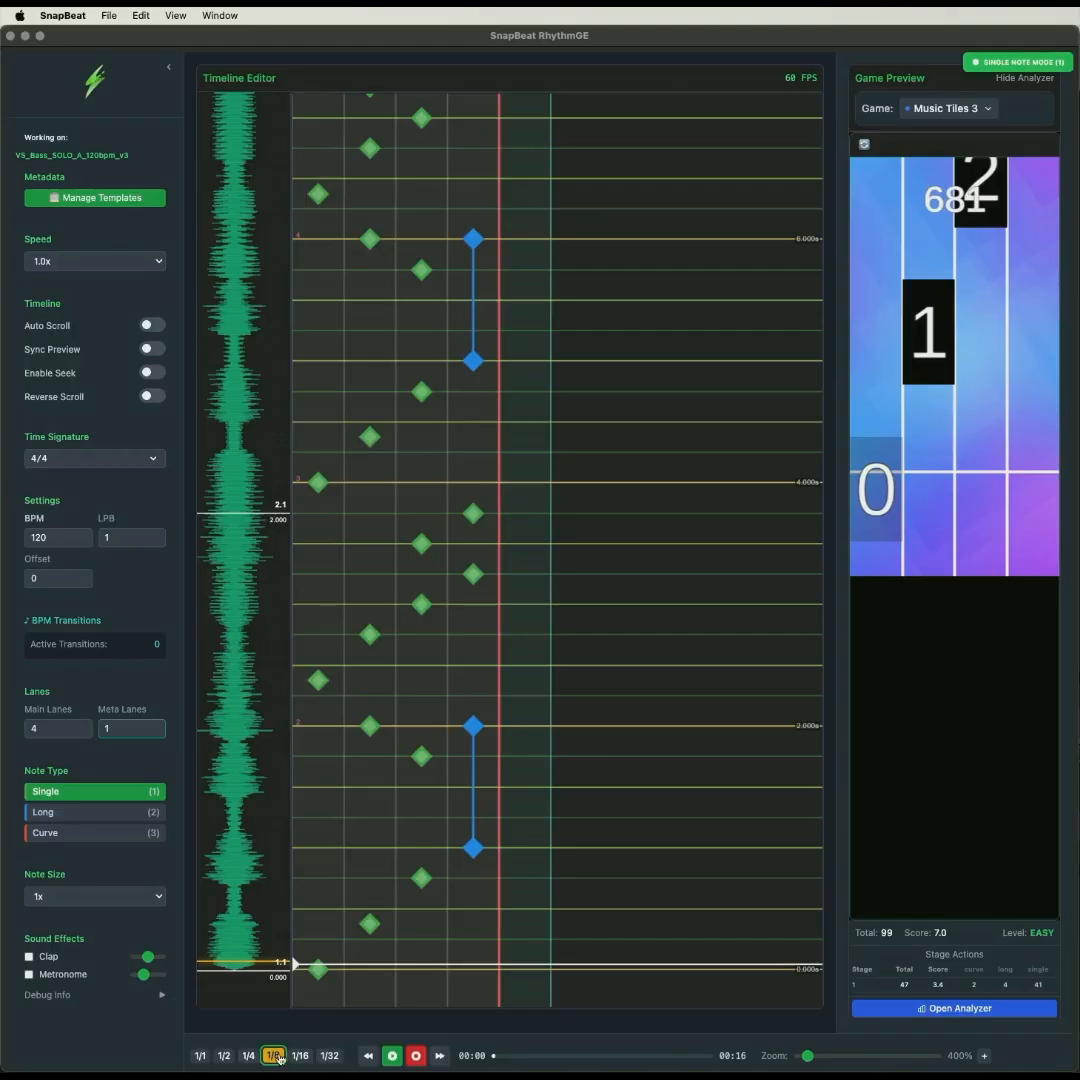
pyautogui.click(299, 1056)
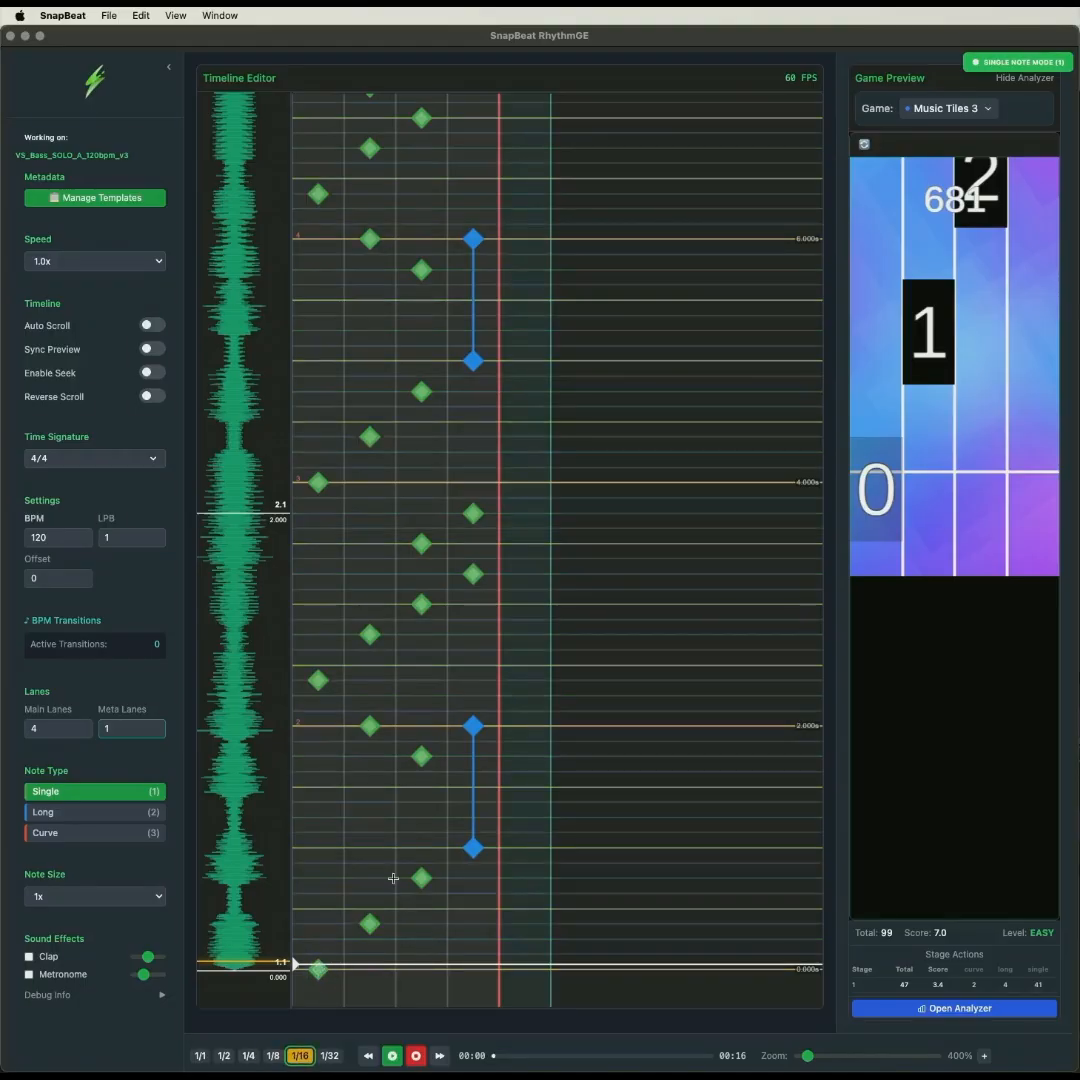
# Play the chart in the game preview from the start and look through the notes along the timeline.
pyautogui.press('space')
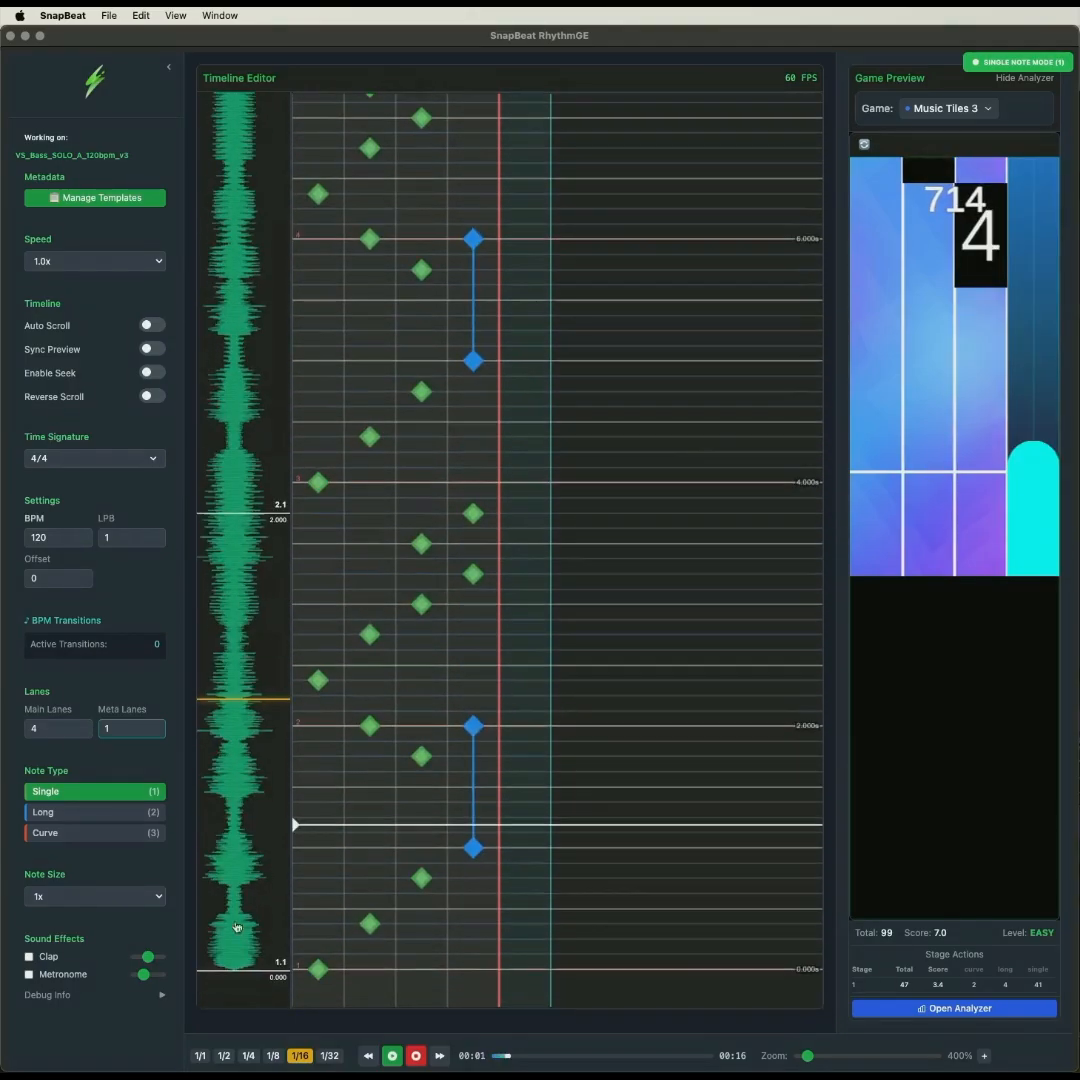
pyautogui.click(238, 966)
pyautogui.click(235, 964)
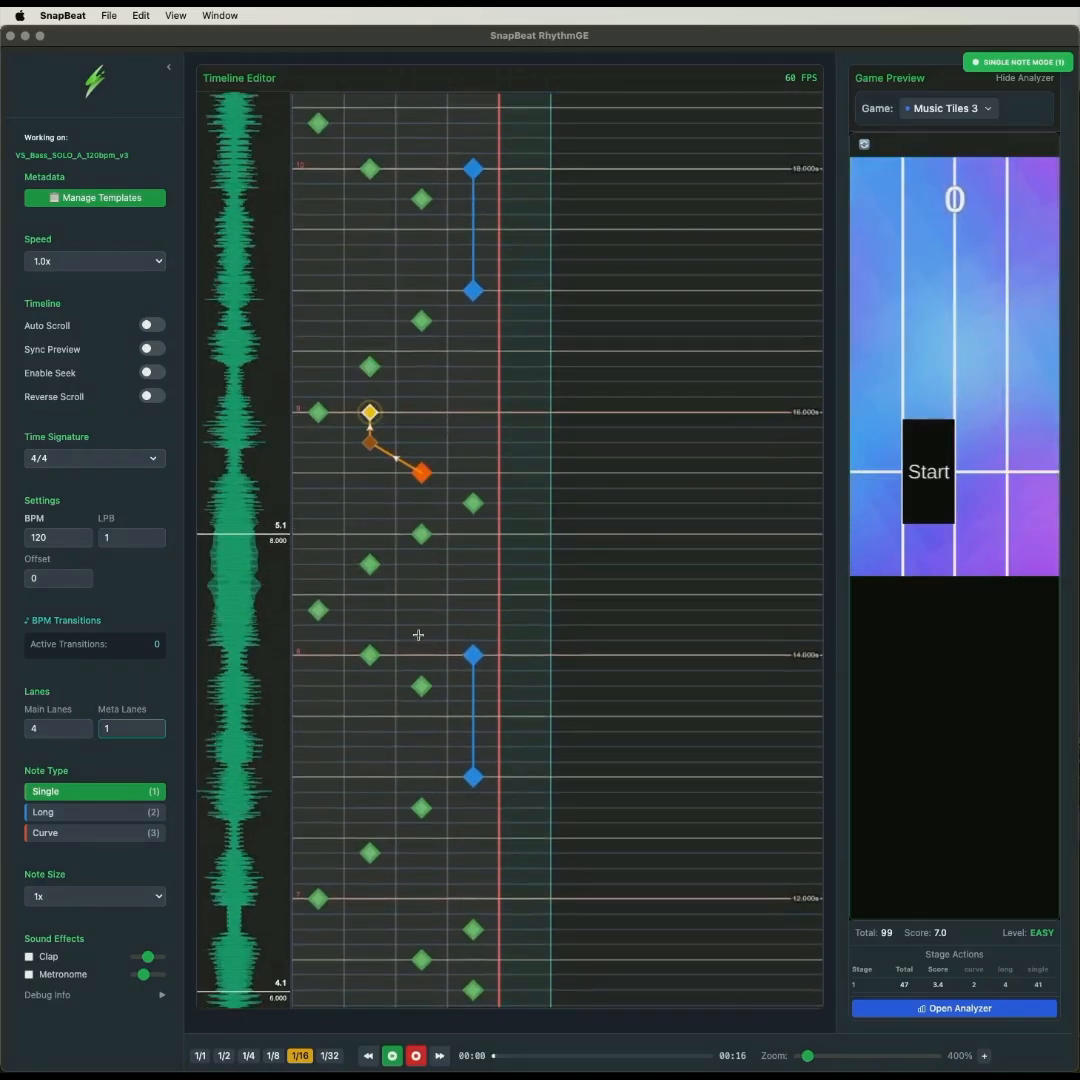
pyautogui.scroll(10, 418, 634)
pyautogui.scroll(-20, 418, 634)
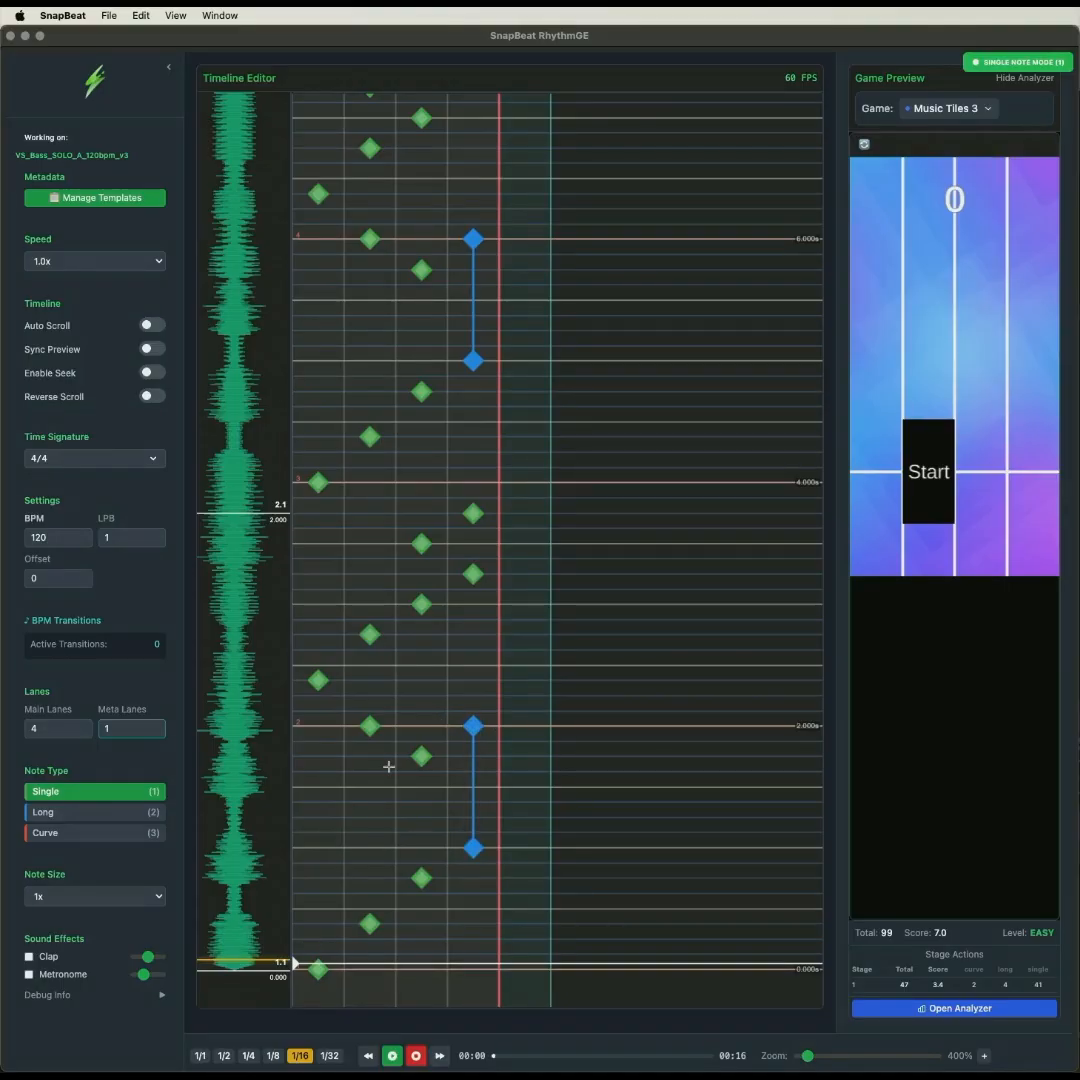
# Add single notes in lane 2 at 1.25 s and lane 1 at 1.75 s, and play them in the preview.
pyautogui.click(40, 810)
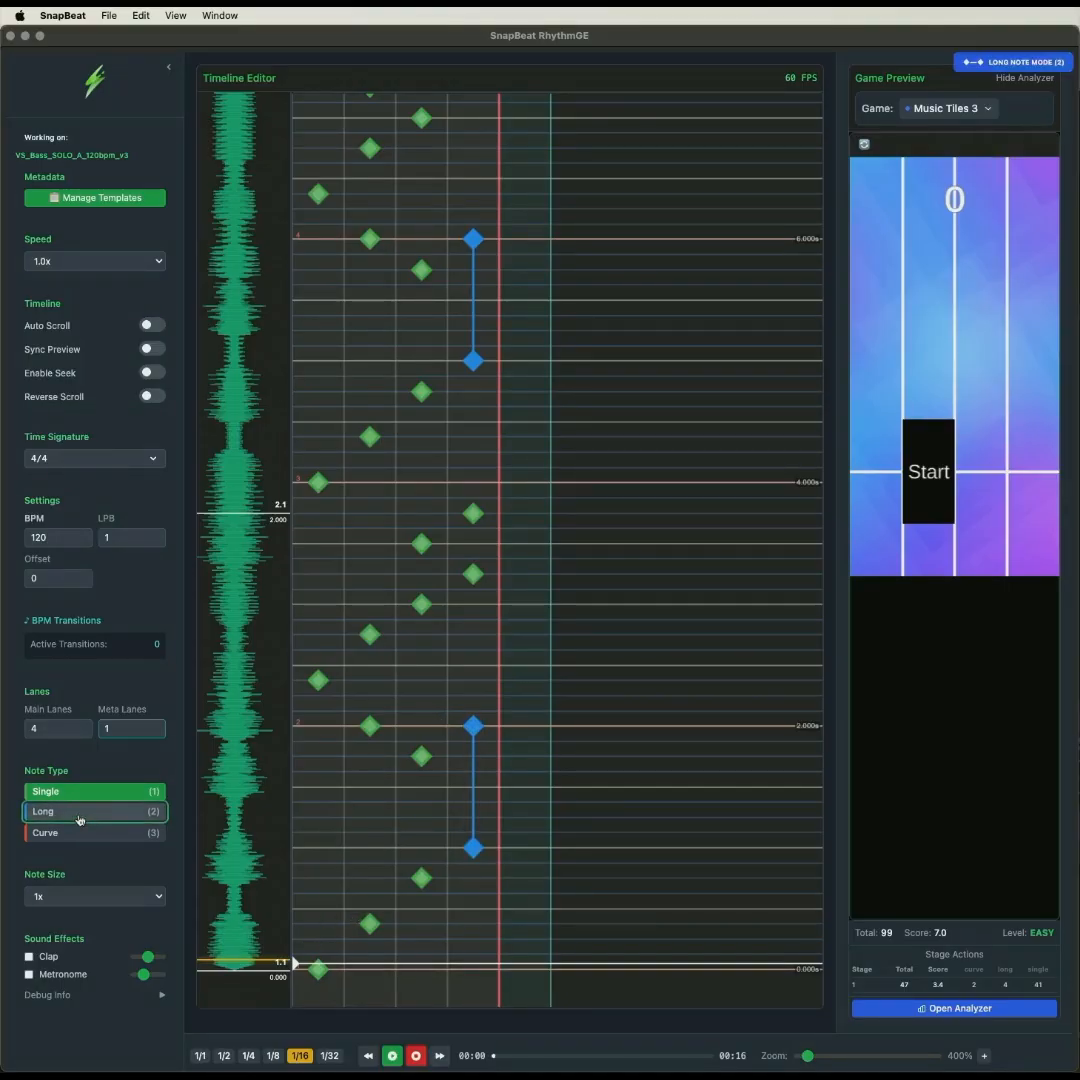
pyautogui.click(71, 793)
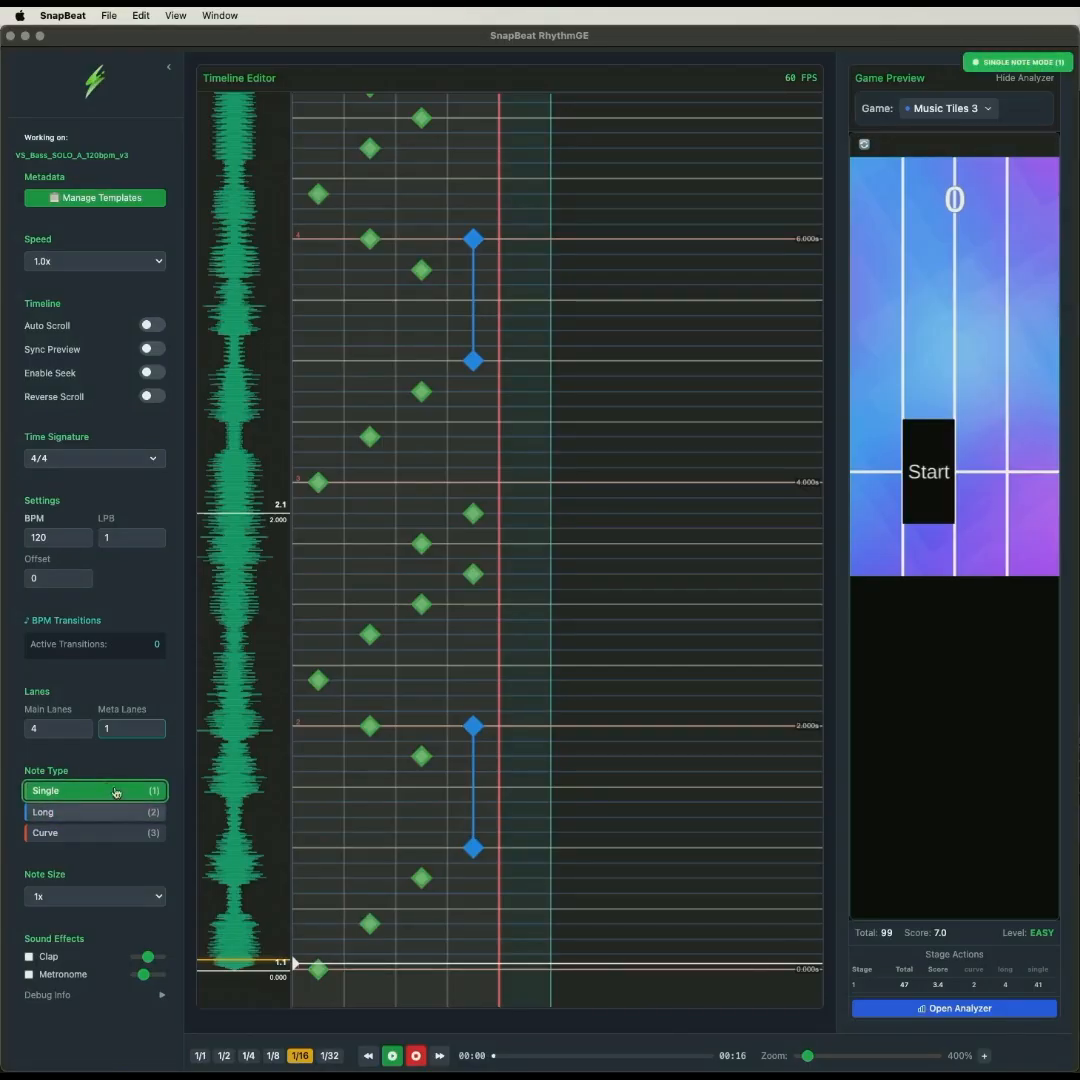
pyautogui.click(355, 819)
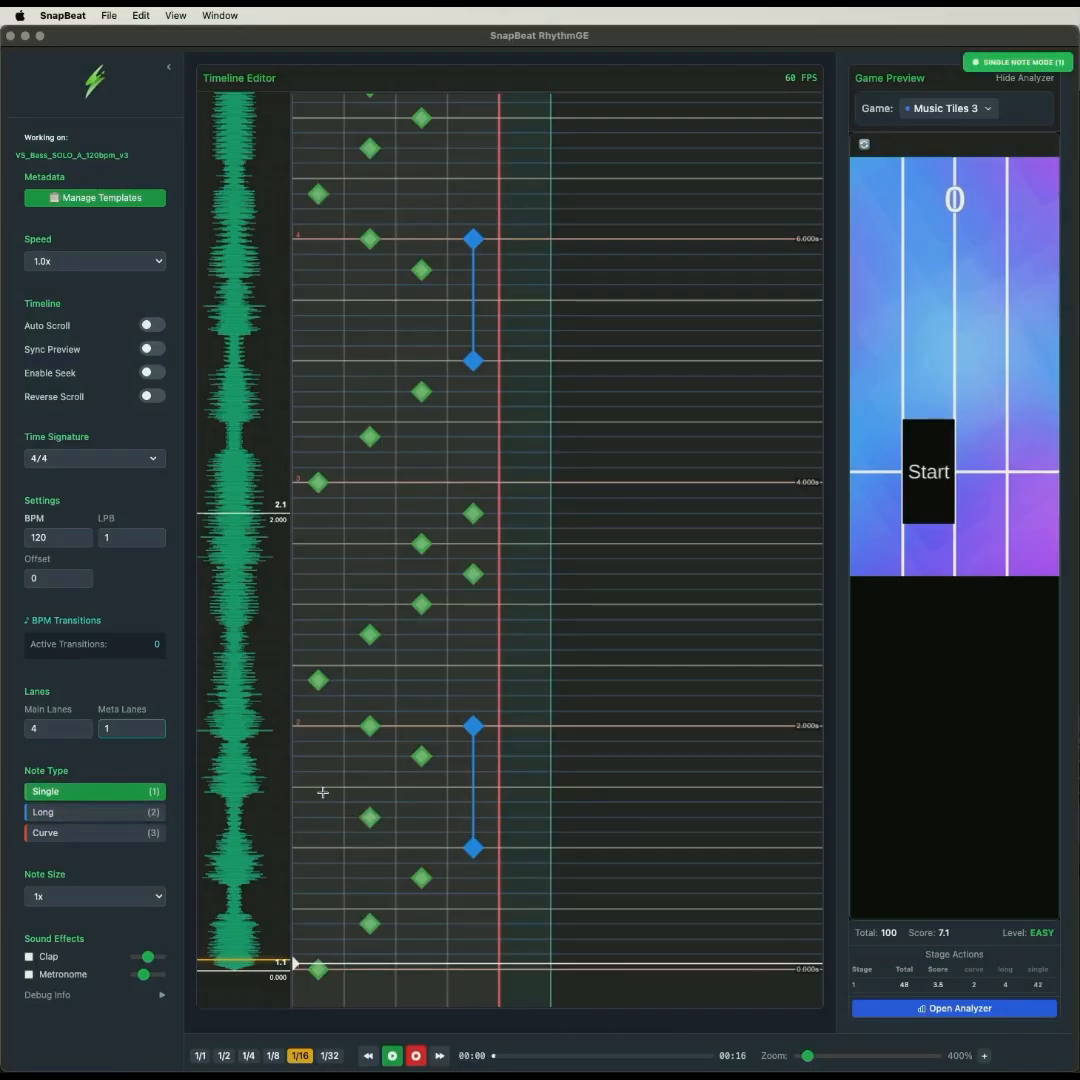
pyautogui.click(313, 759)
pyautogui.press('space')
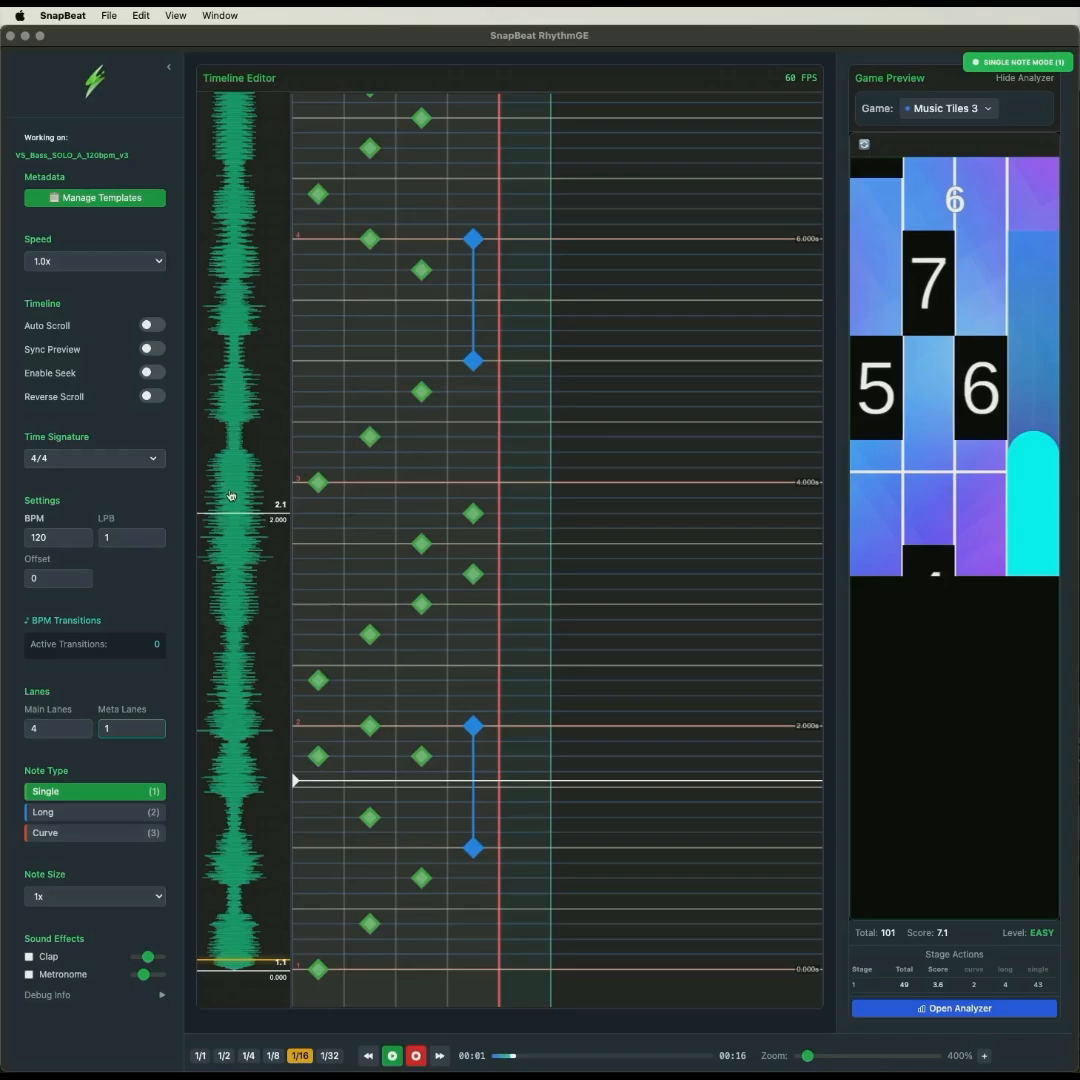
# Switch to pointer mode and delete the single notes in lane 1 at 1.75 s and lane 2 at 1.25 s.
pyautogui.press('v')
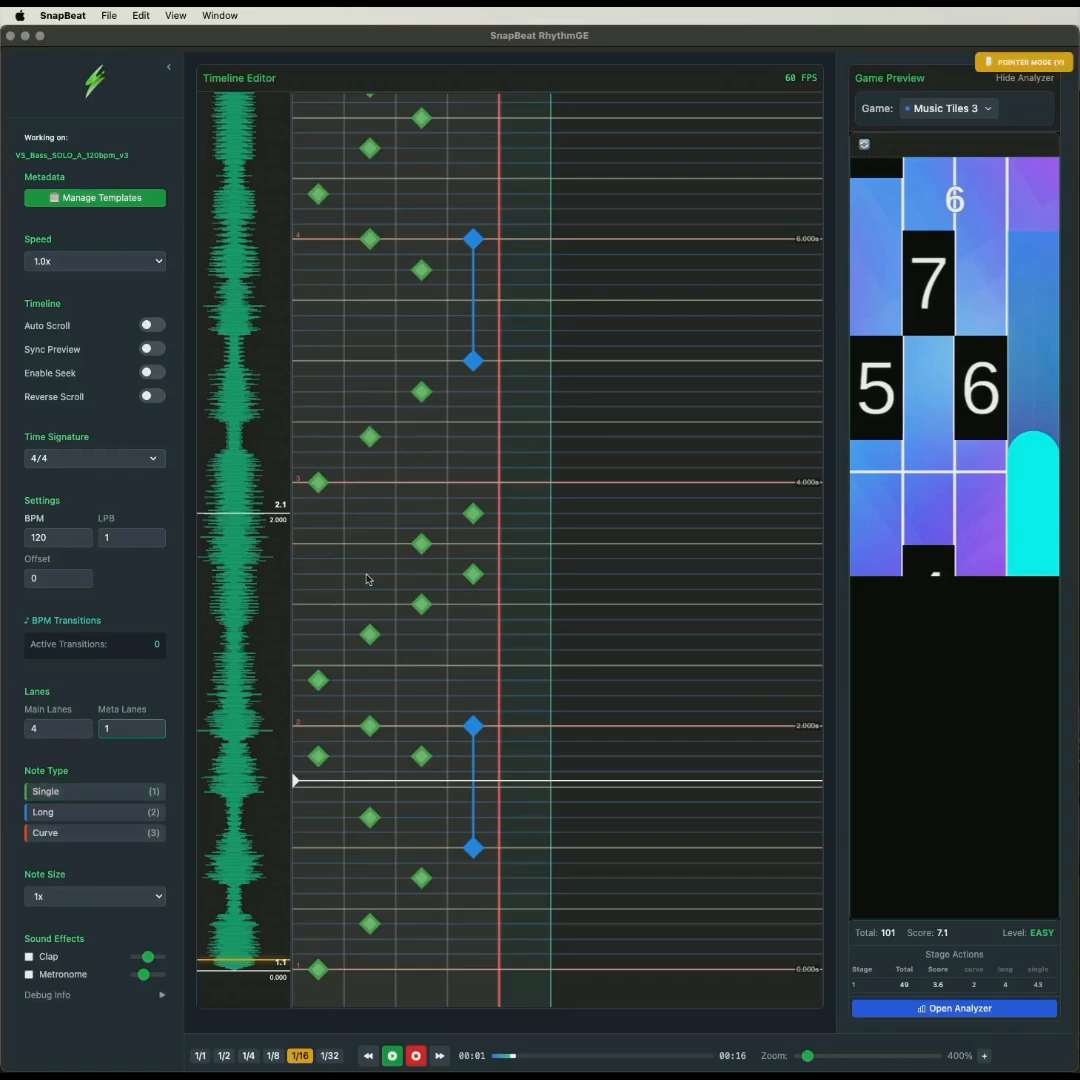
pyautogui.click(318, 682)
pyautogui.click(318, 757)
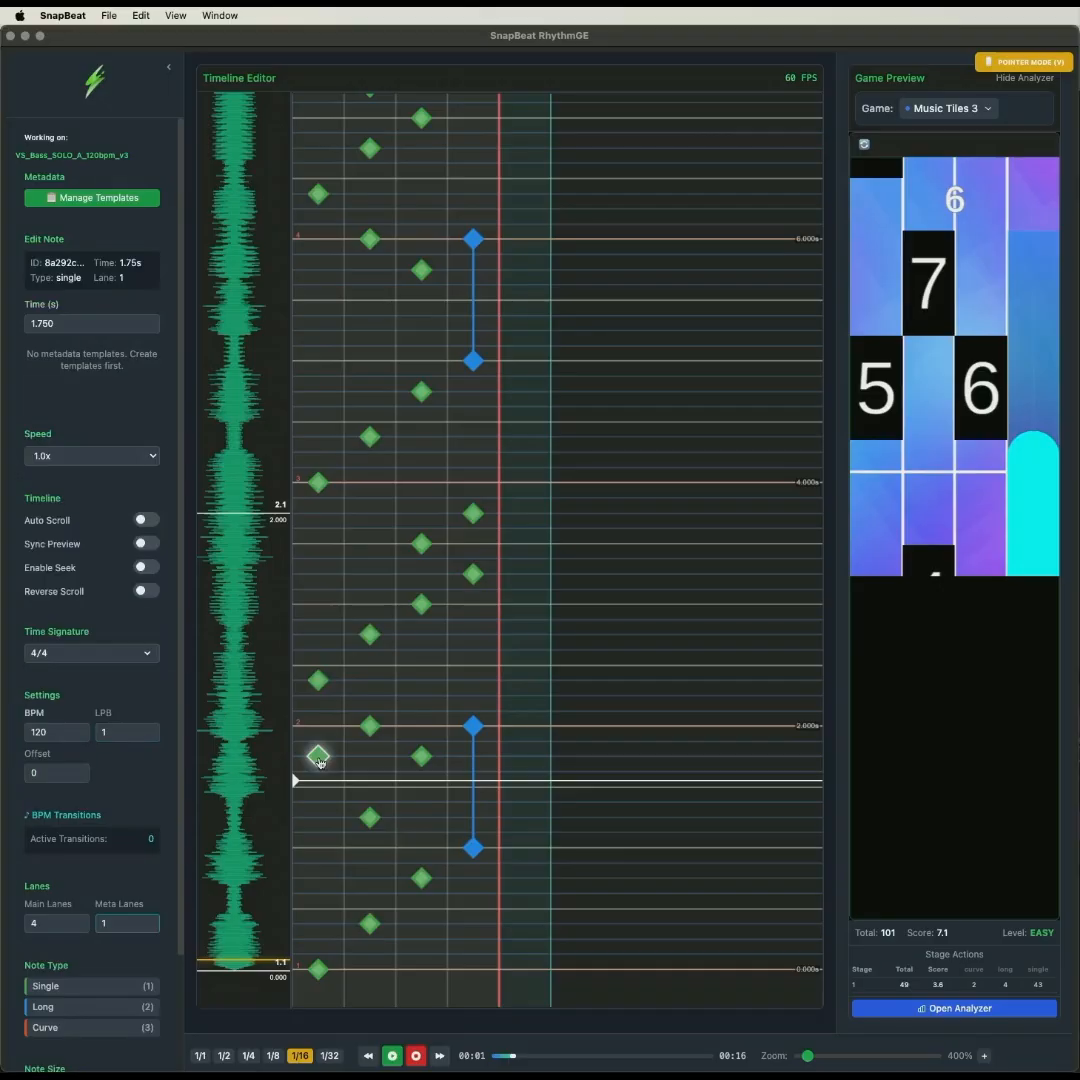
pyautogui.moveTo(318, 757); pyautogui.dragTo(370, 818)
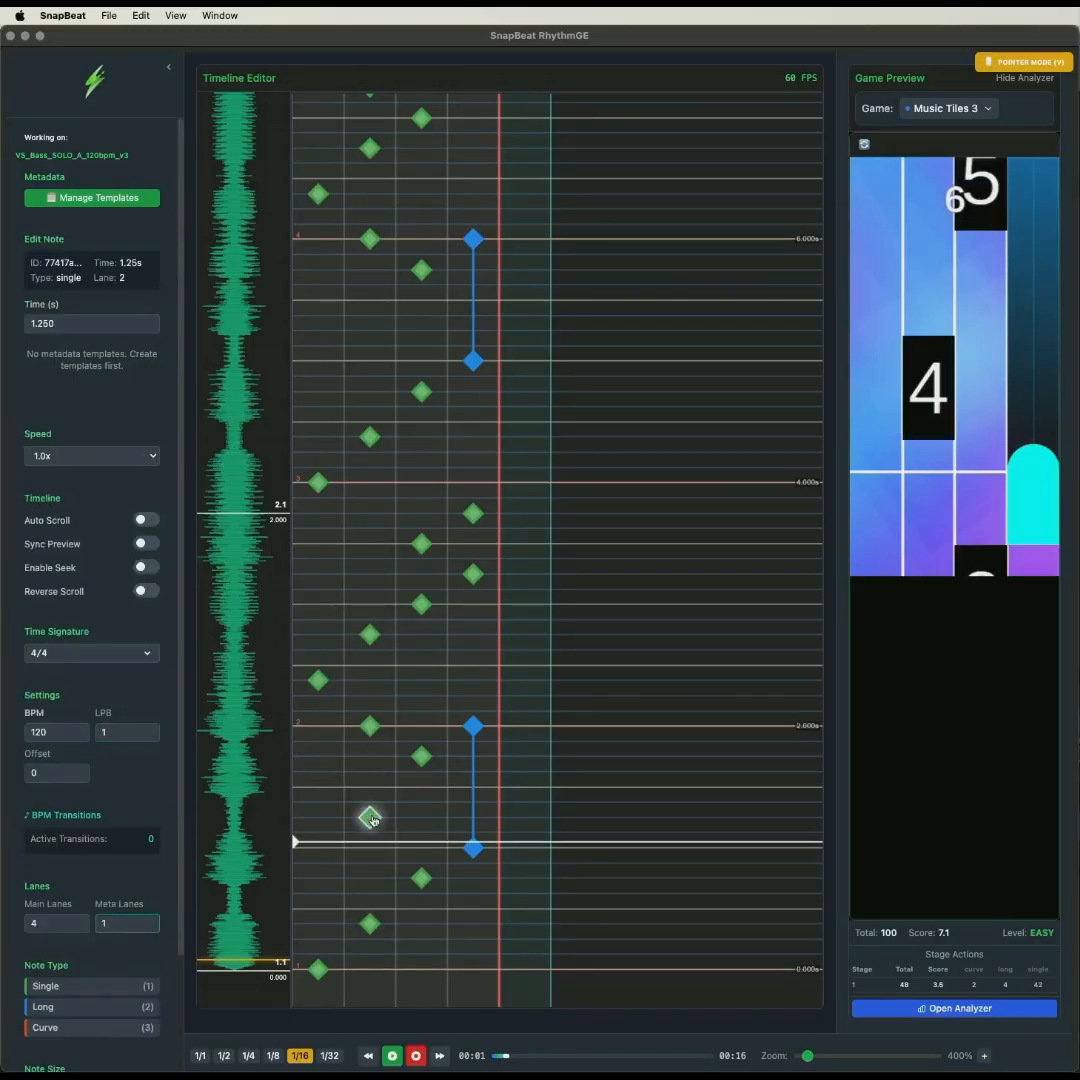
pyautogui.press('Delete')
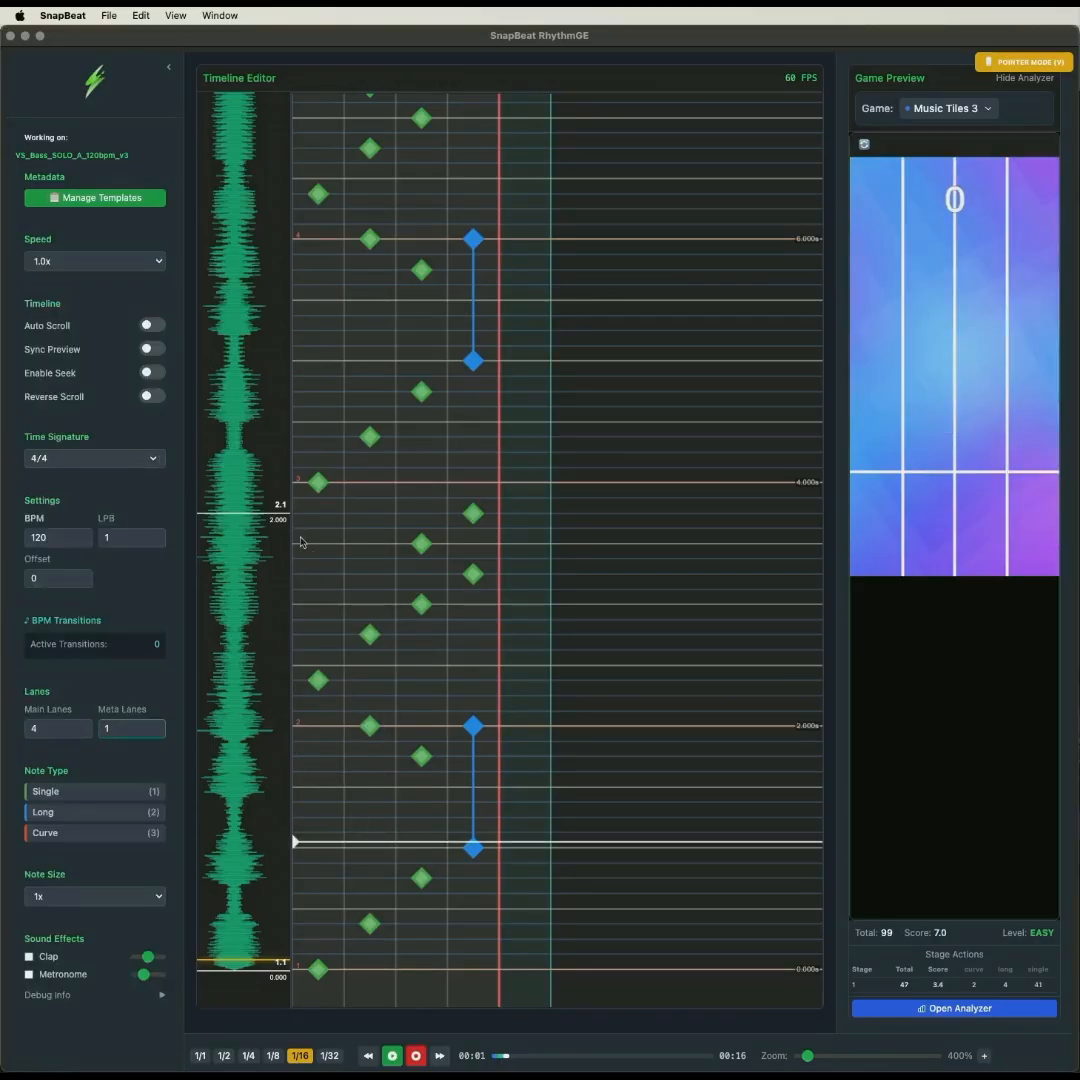
# Select the nine notes between about 1 s and 3.75 s together for bulk editing.
pyautogui.moveTo(298, 535); pyautogui.dragTo(518, 840)
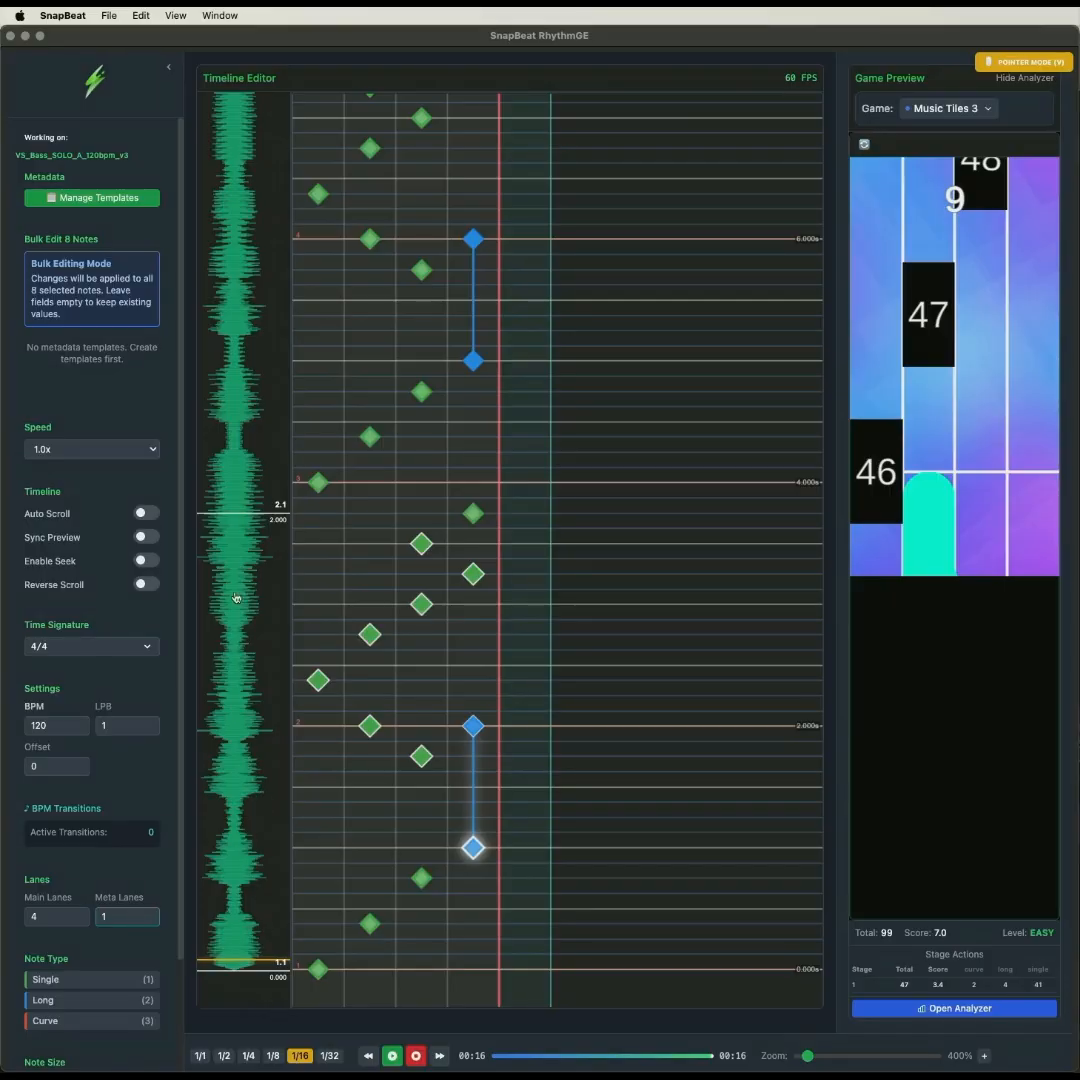
pyautogui.click(343, 541)
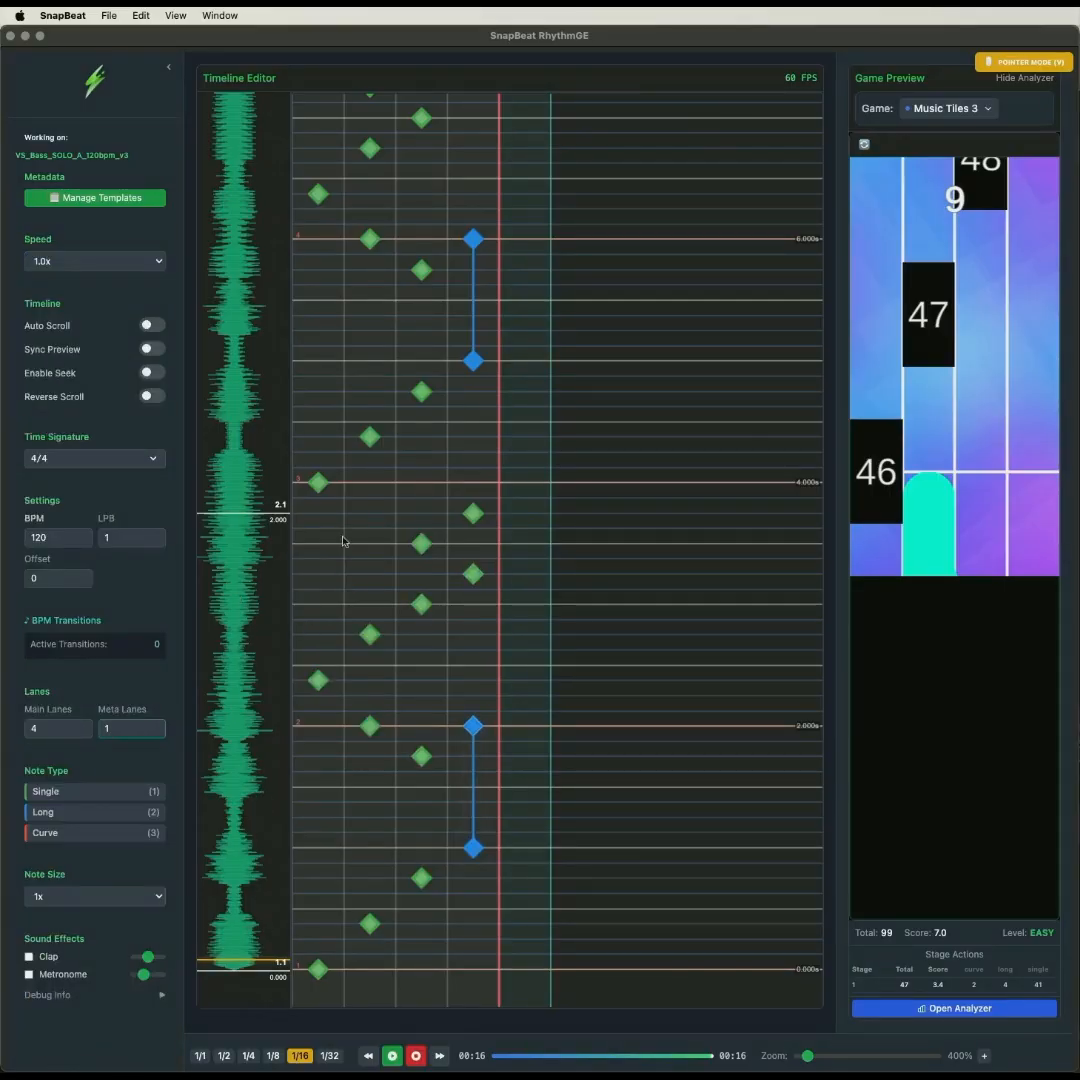
pyautogui.moveTo(315, 511); pyautogui.dragTo(475, 752)
pyautogui.moveTo(490, 820); pyautogui.dragTo(490, 820)
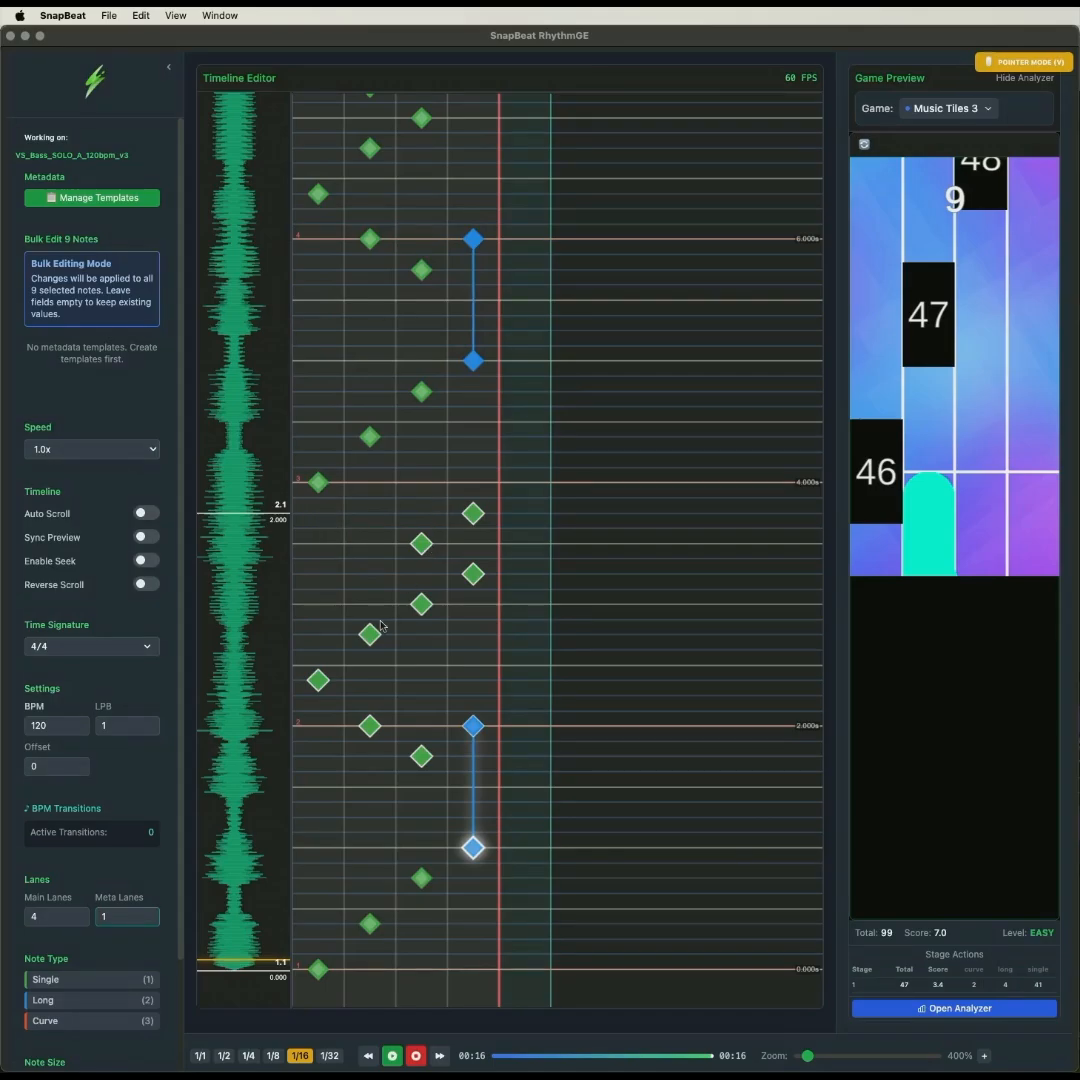
# Enable the Clap and Metronome sound effects.
pyautogui.scroll(5, 388, 680)
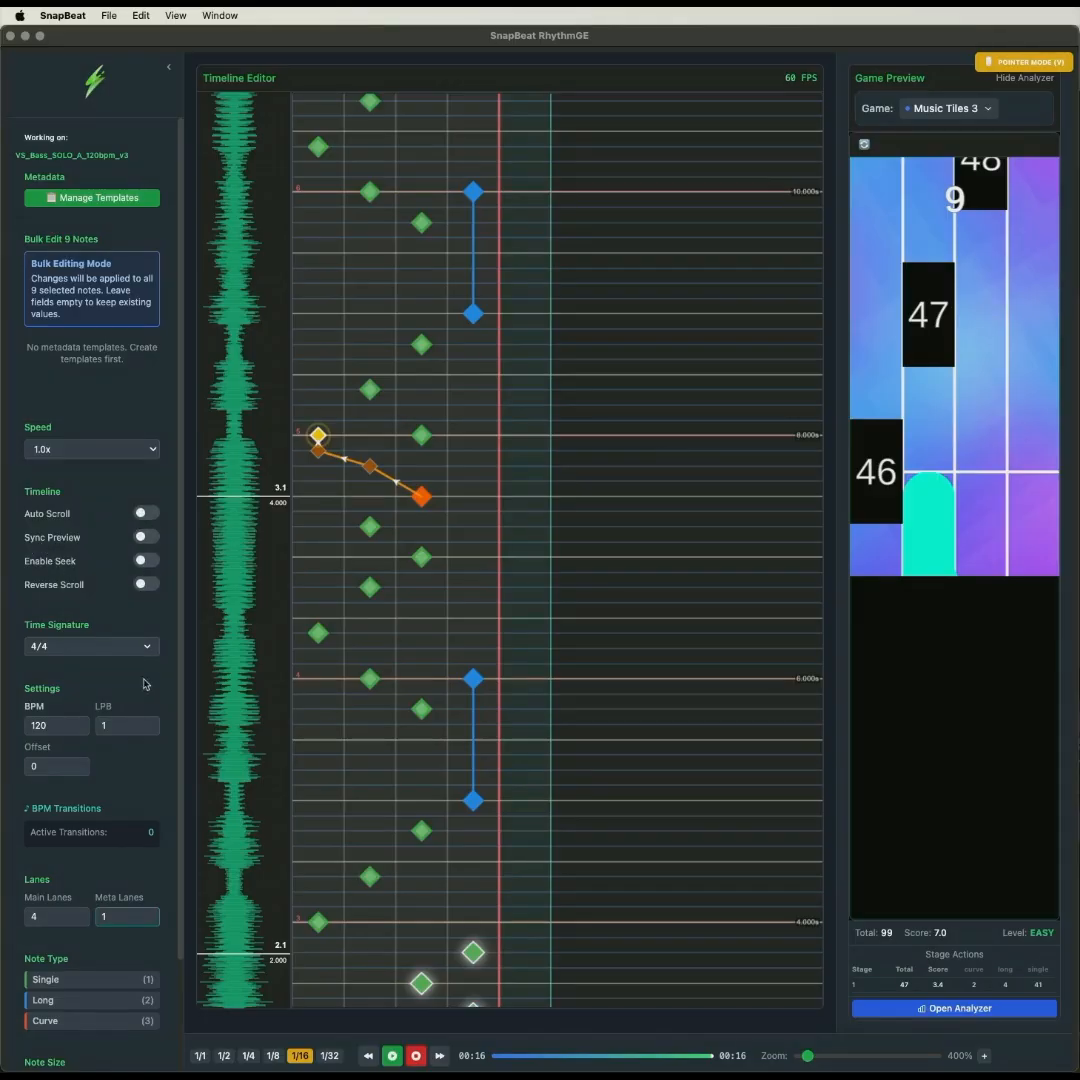
pyautogui.scroll(-3, 128, 707)
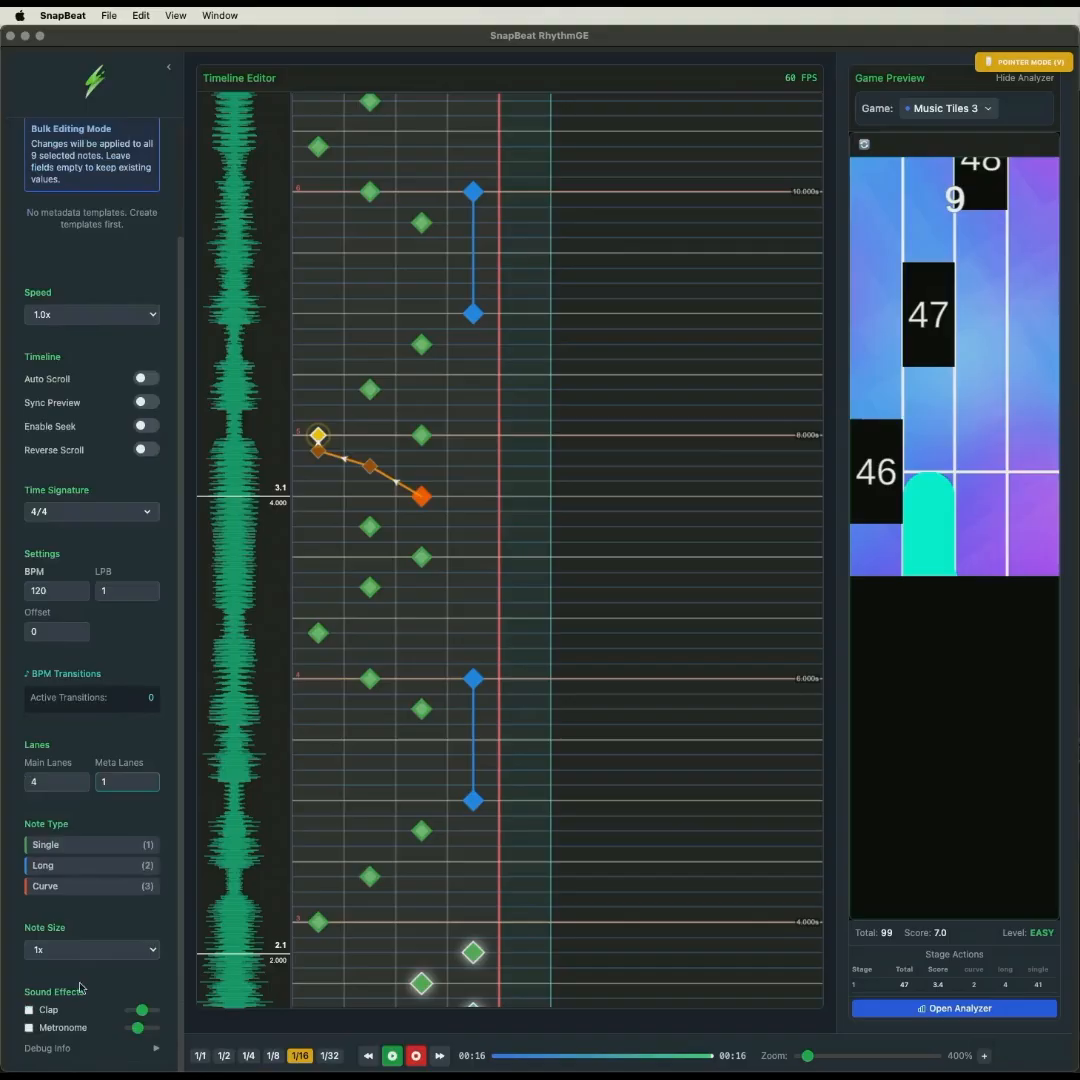
pyautogui.click(29, 1010)
pyautogui.click(29, 1027)
# Play the chart from the start of the waveform to hear it with the clap and metronome sounds.
pyautogui.scroll(-5, 321, 953)
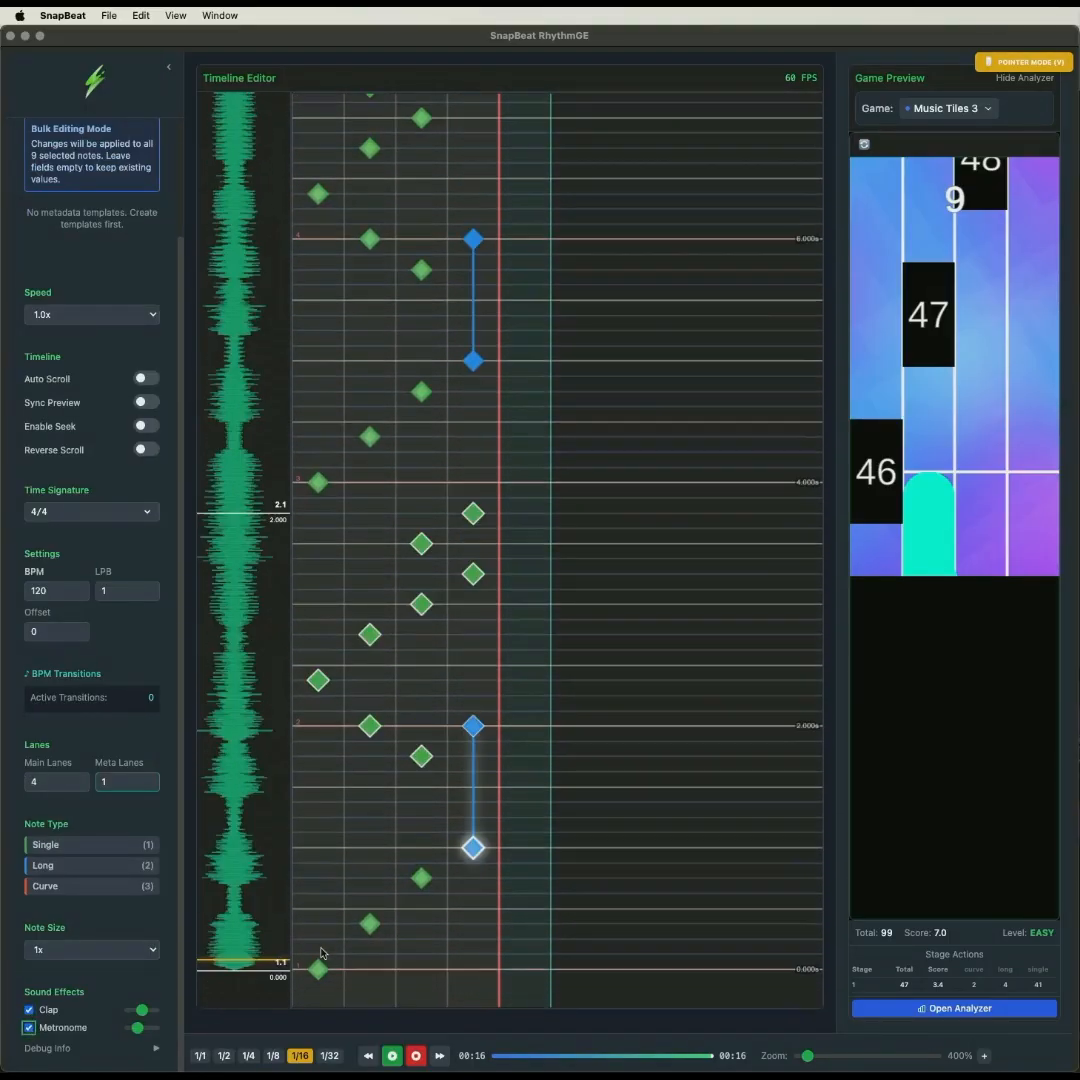
pyautogui.click(233, 963)
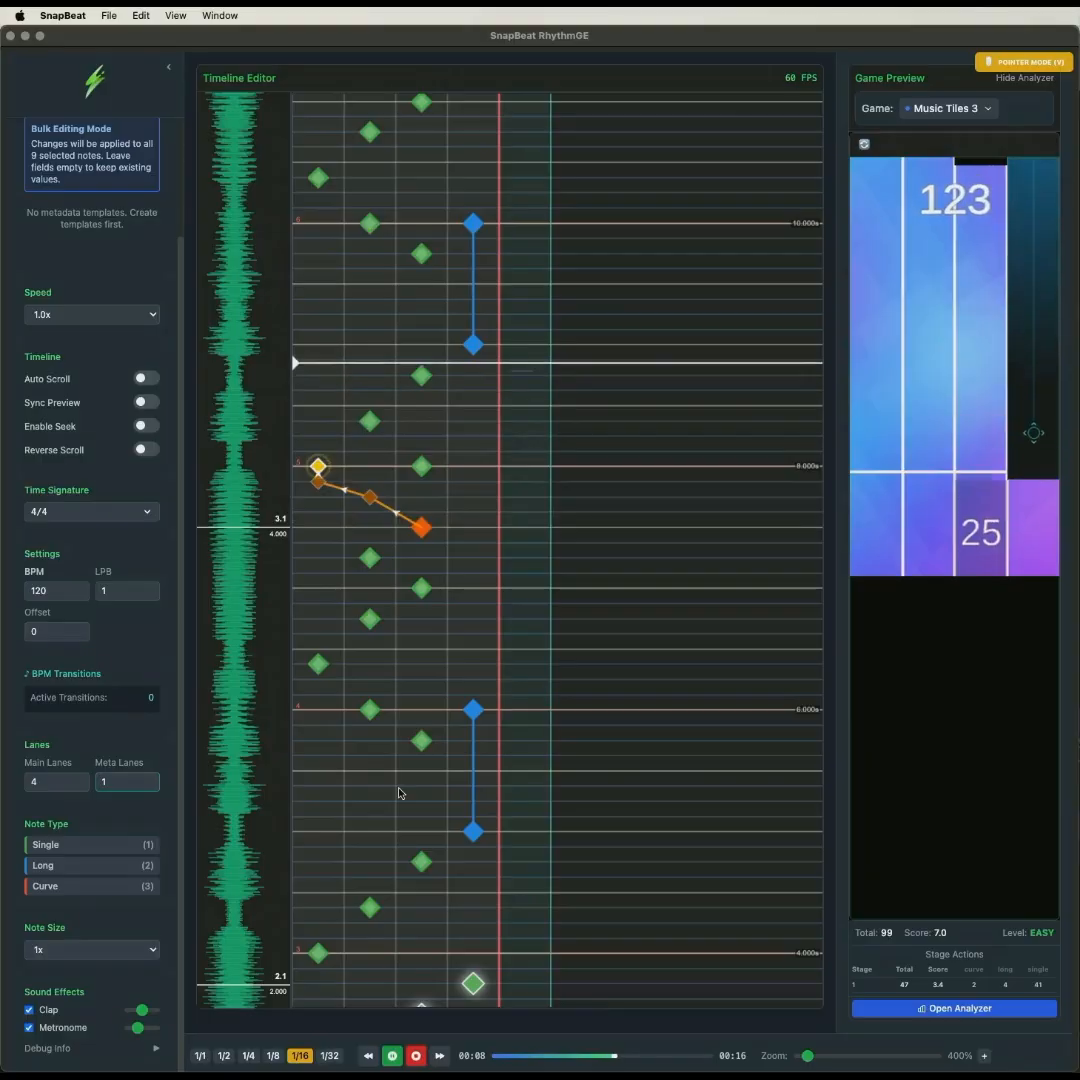
pyautogui.scroll(-5, 398, 793)
pyautogui.press('space')
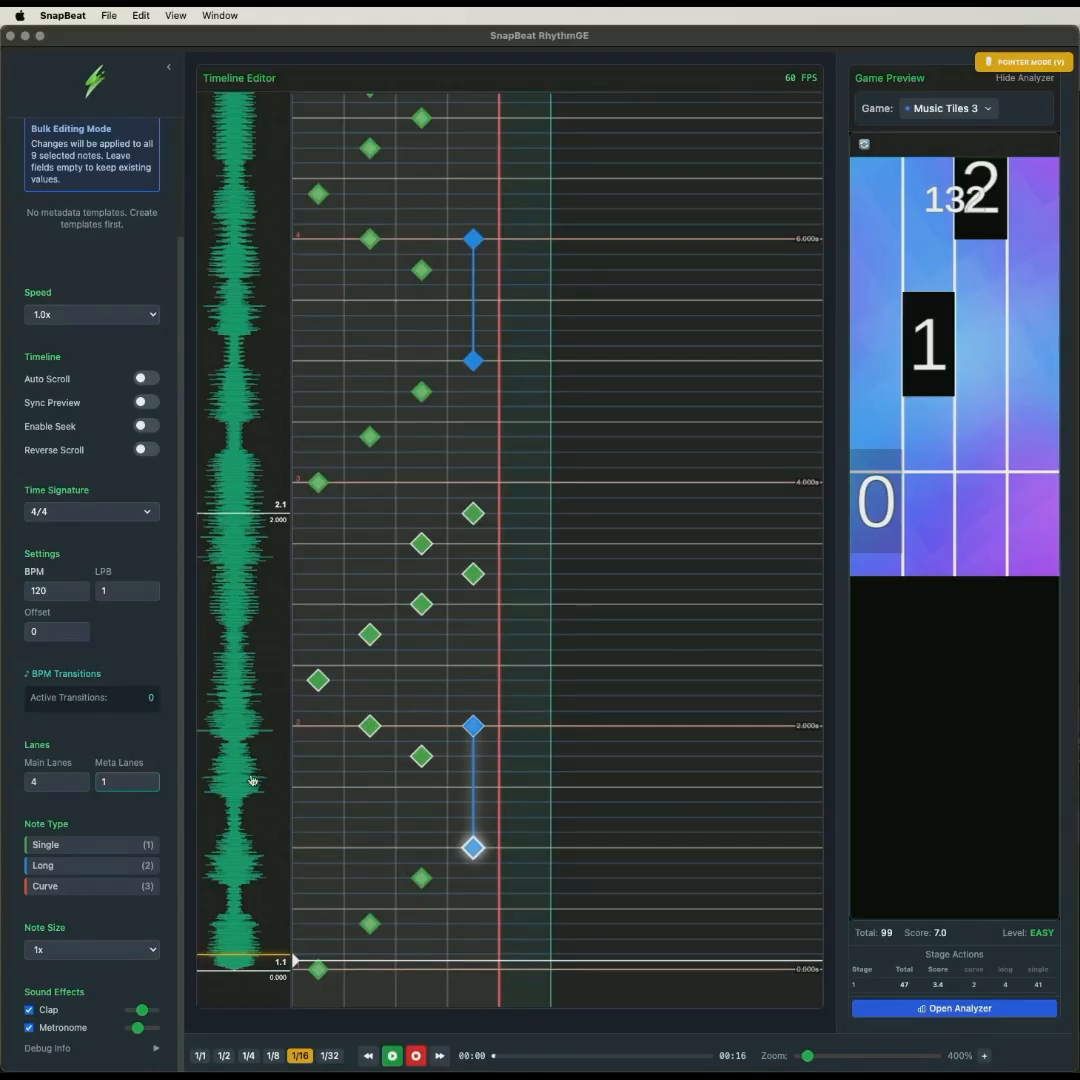
# Look through the single, long and curve notes further along the timeline, up to about 26 s.
pyautogui.scroll(5, 381, 741)
pyautogui.scroll(20, 381, 741)
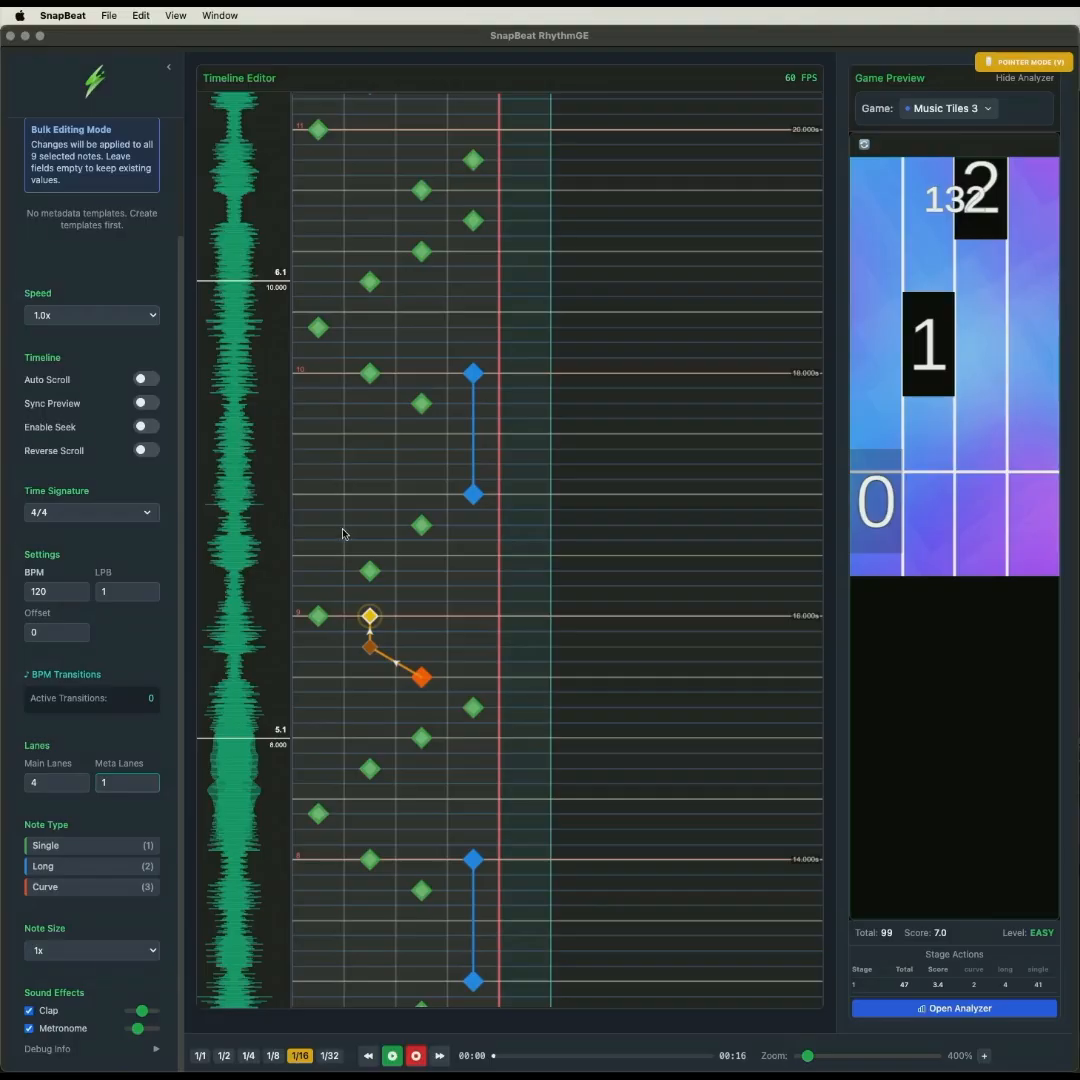
pyautogui.scroll(-2, 369, 431)
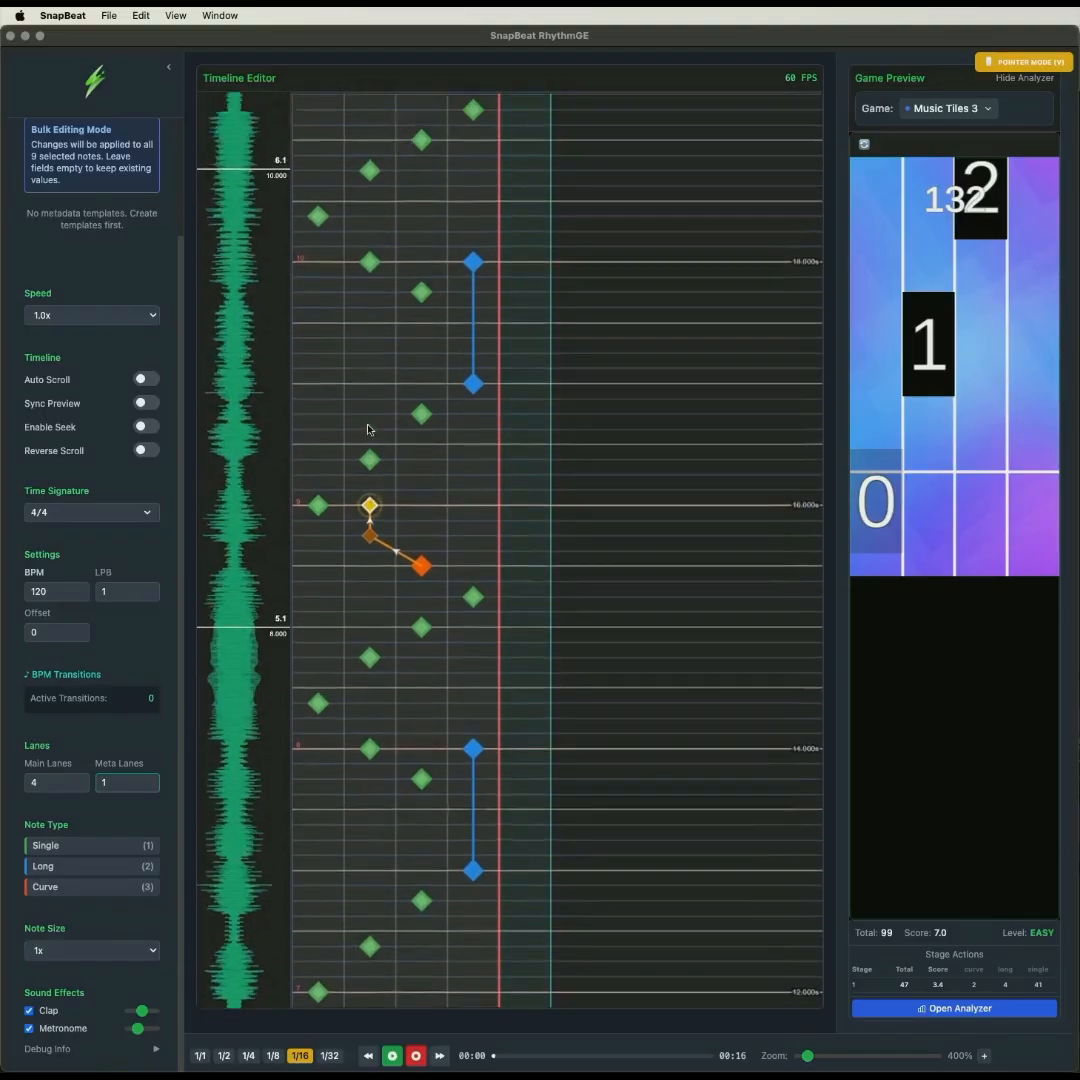
pyautogui.scroll(8, 369, 430)
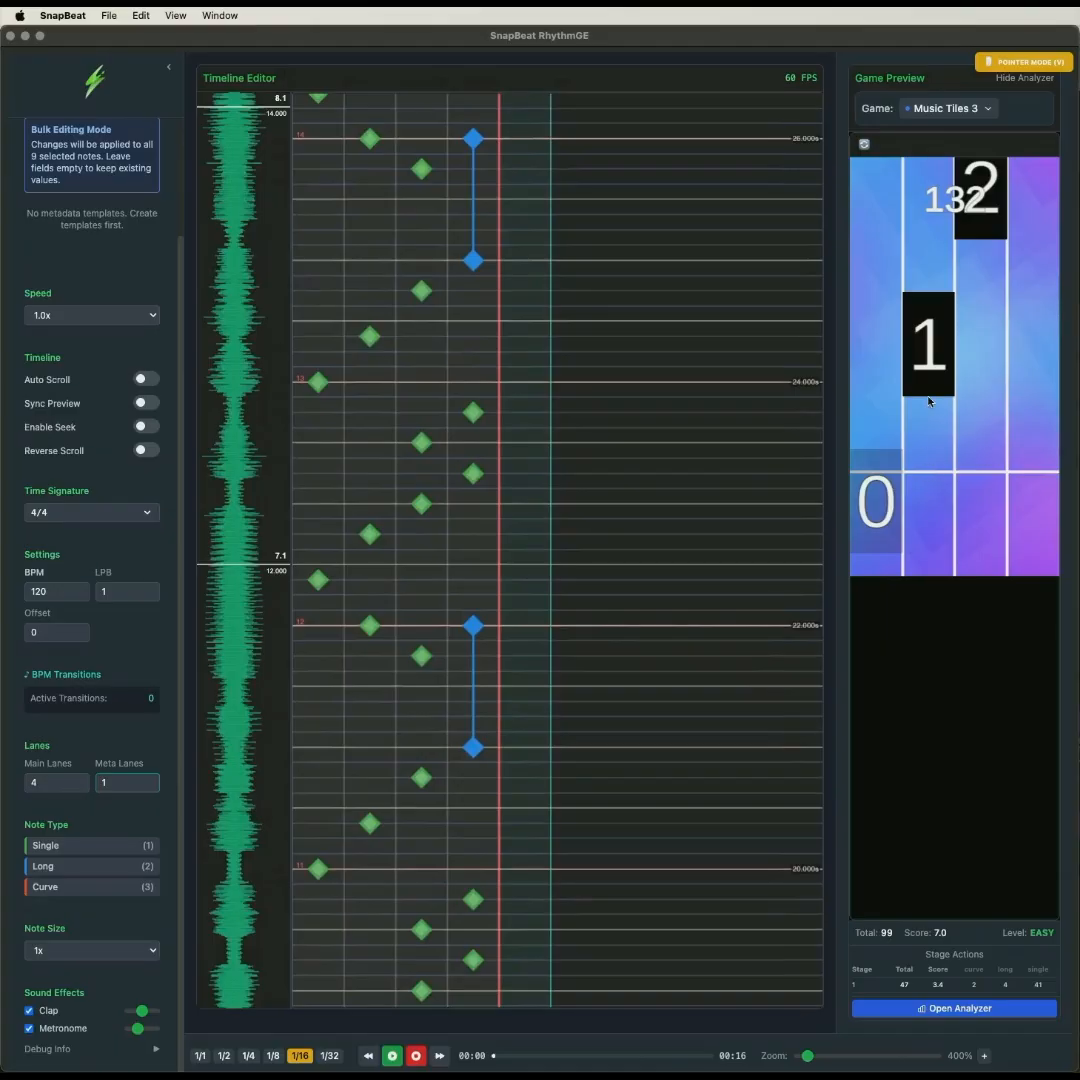
pyautogui.scroll(1, 448, 497)
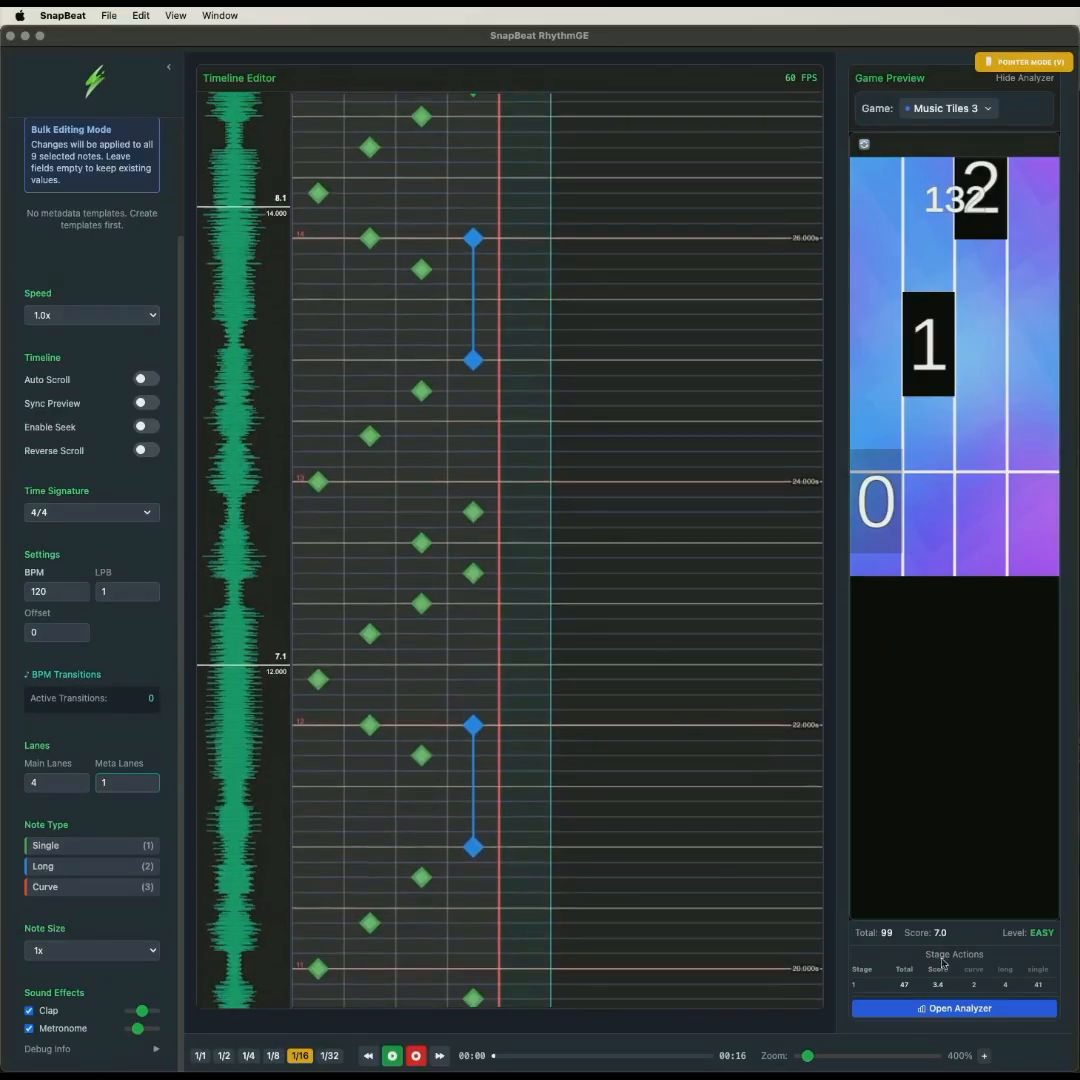